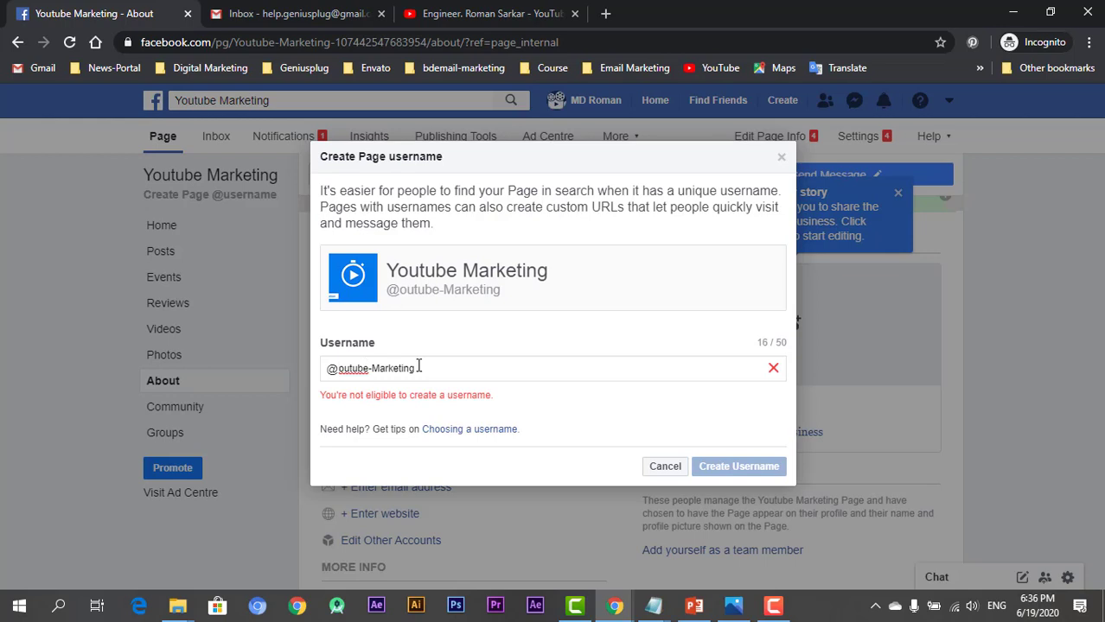
Step: Change the proposed Page username to YoutubeMarketingBD
{"action": "type", "text": "Y"}
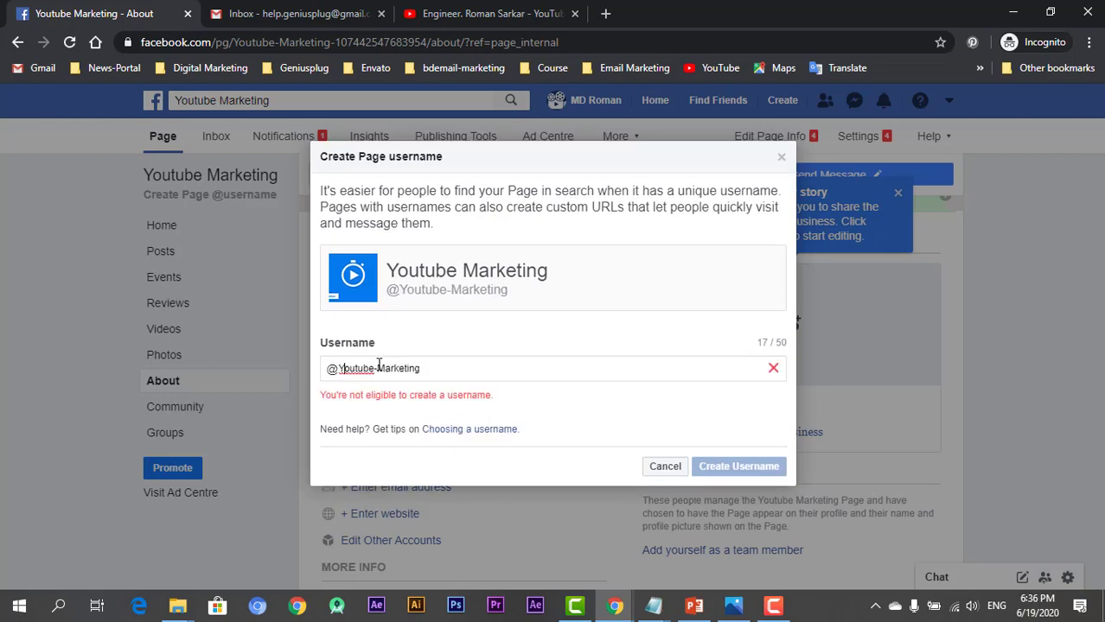
{"action": "left_click", "coordinate": [378, 367]}
{"action": "key", "text": "BackSpace"}
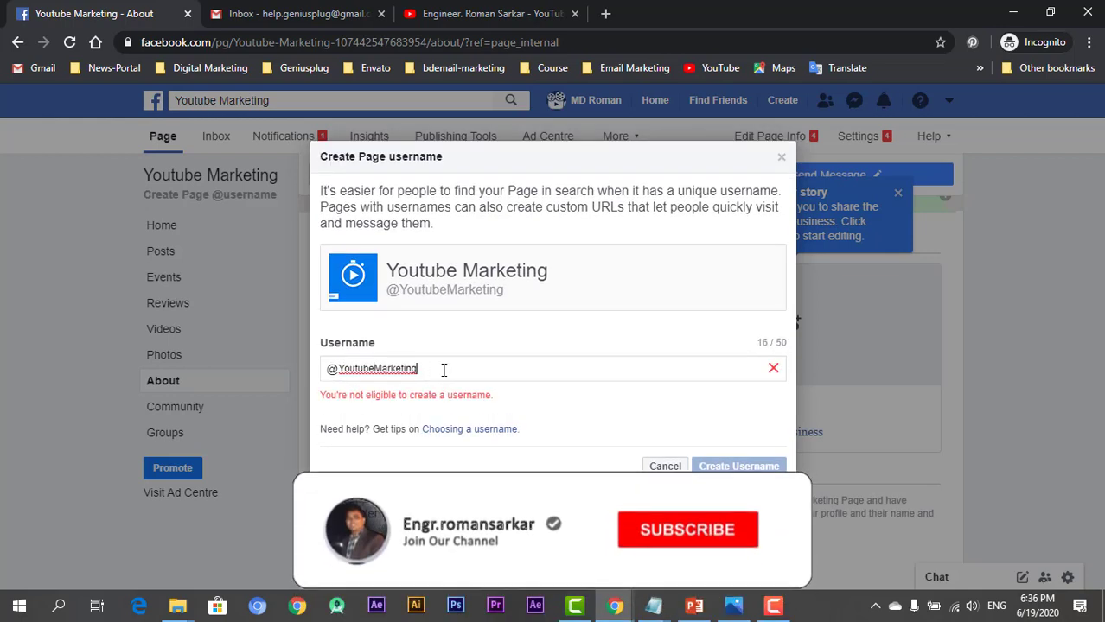
{"action": "left_click", "coordinate": [443, 369]}
{"action": "type", "text": "BD"}
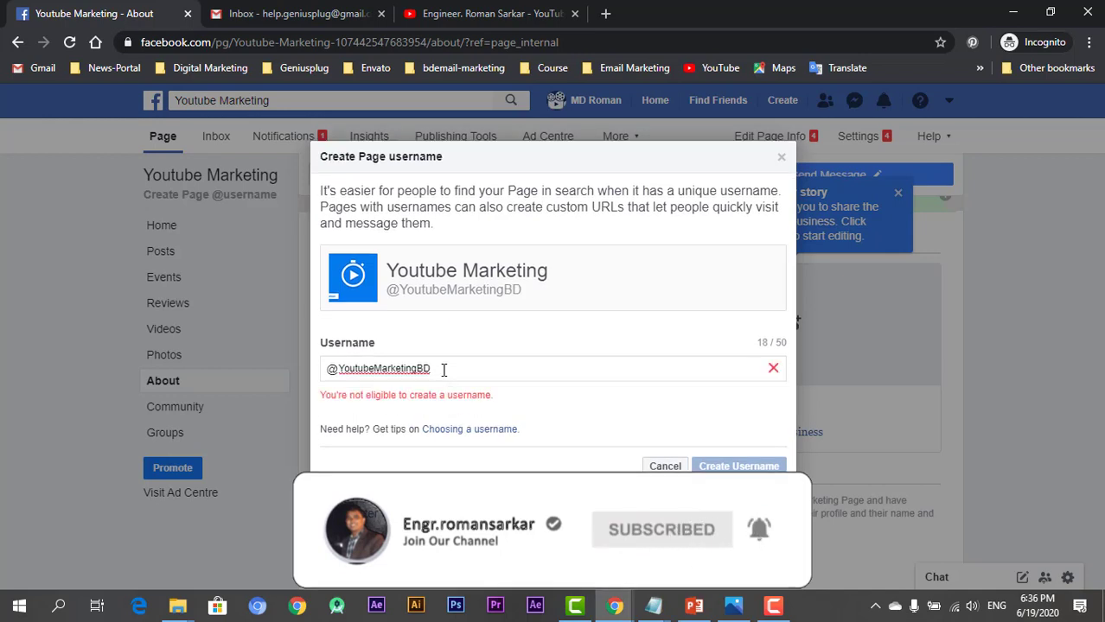
Step: Replace the proposed Page username with Youtubemarketingbdzone
{"action": "key", "text": "BackSpace"}
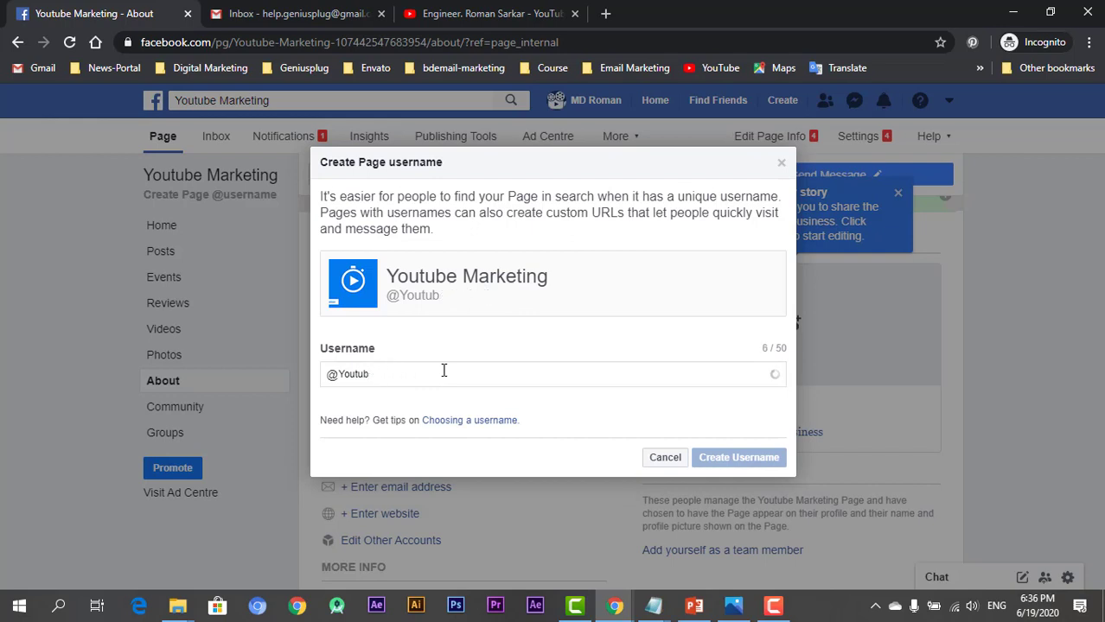
{"action": "type", "text": "tubemarketi"}
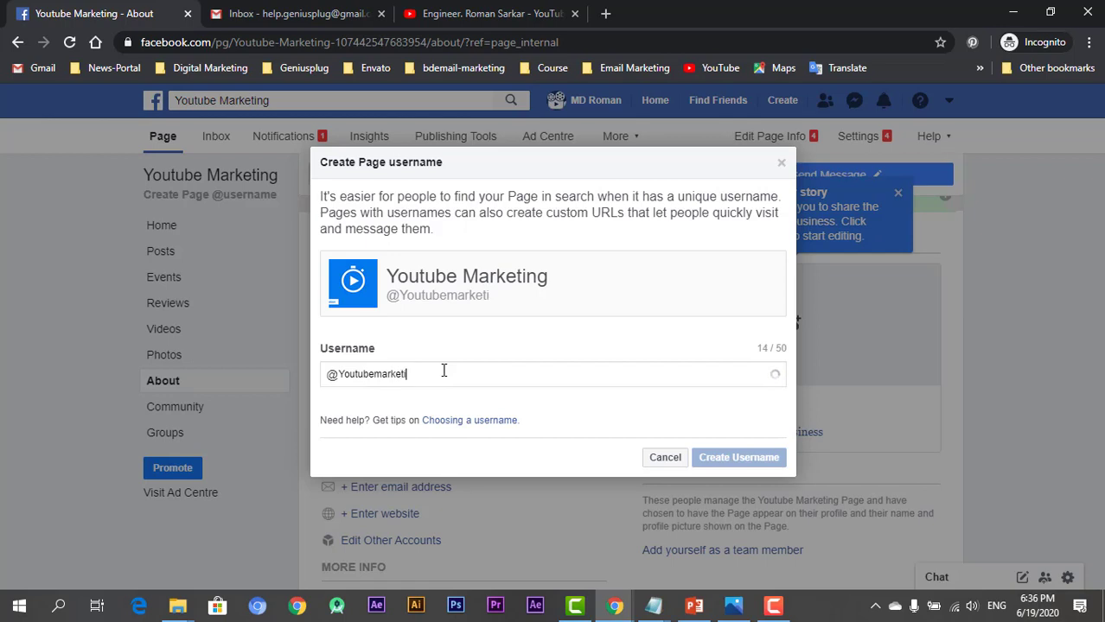
{"action": "type", "text": "ngbd"}
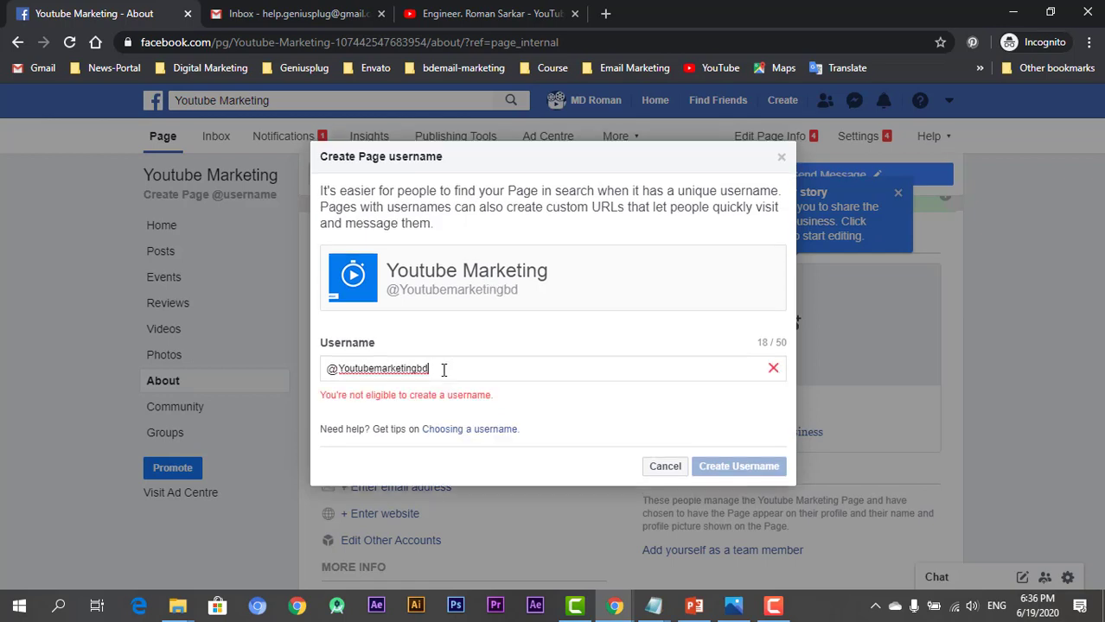
{"action": "type", "text": "zone"}
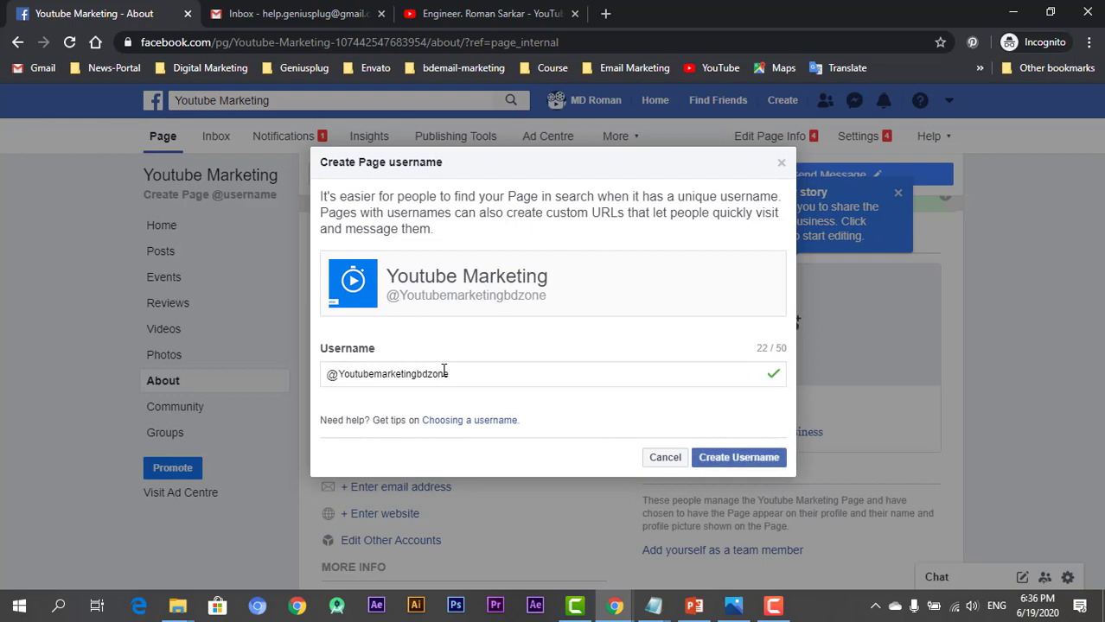
Step: Change the username's ending from zone to 24, try to create Youtubemarketingbd24 as the Page username, and close the resulting dialog
{"action": "left_click", "coordinate": [453, 350]}
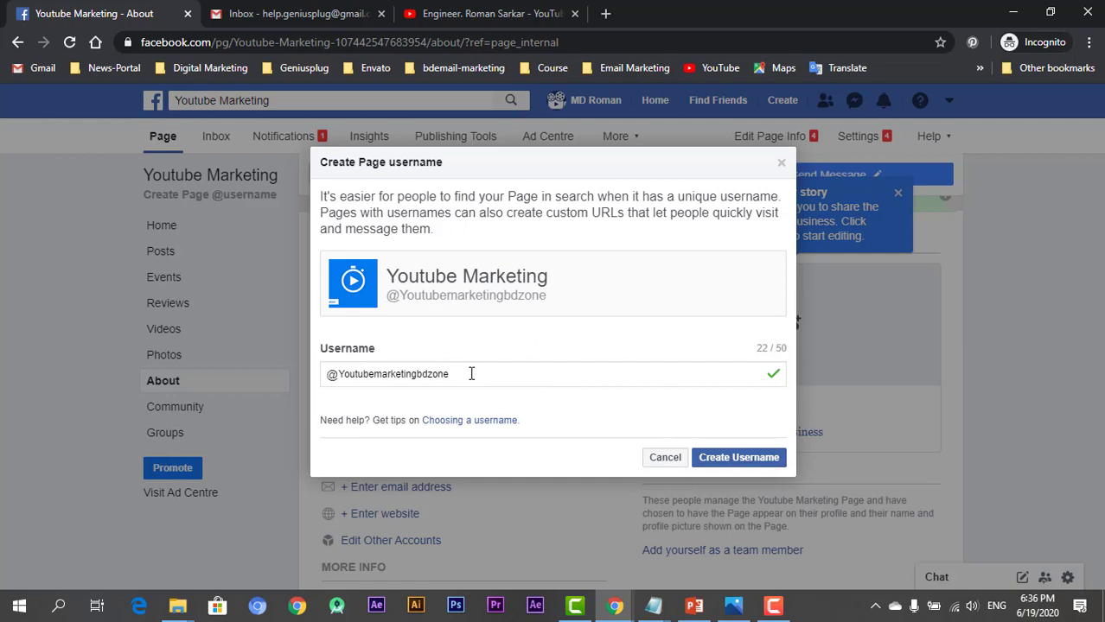
{"action": "left_click_drag", "start_coordinate": [471, 373], "coordinate": [353, 390]}
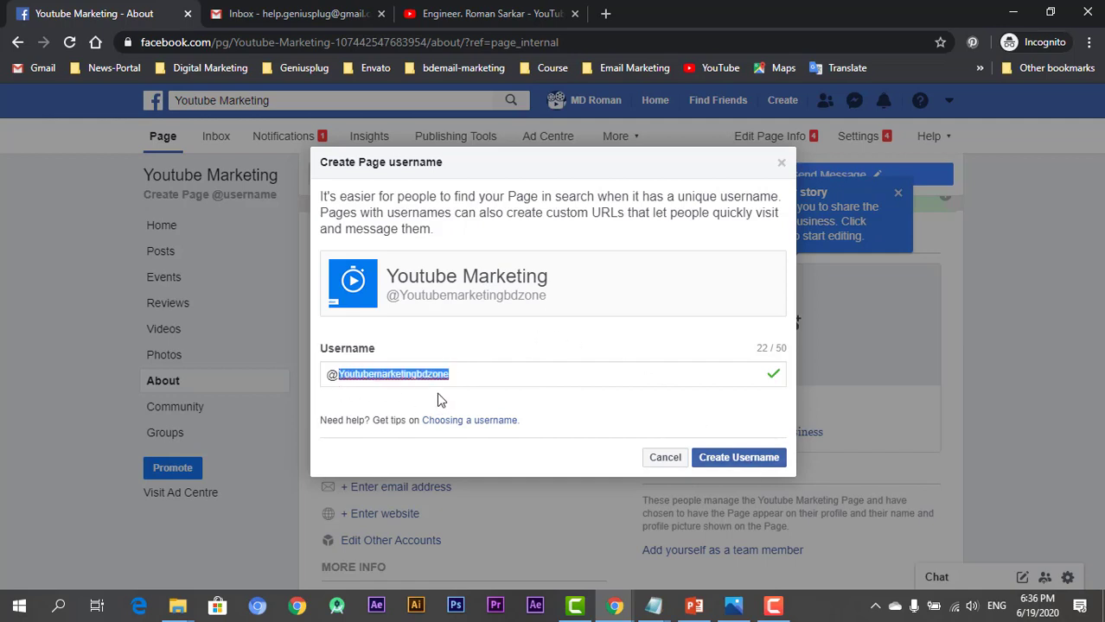
{"action": "left_click", "coordinate": [515, 395]}
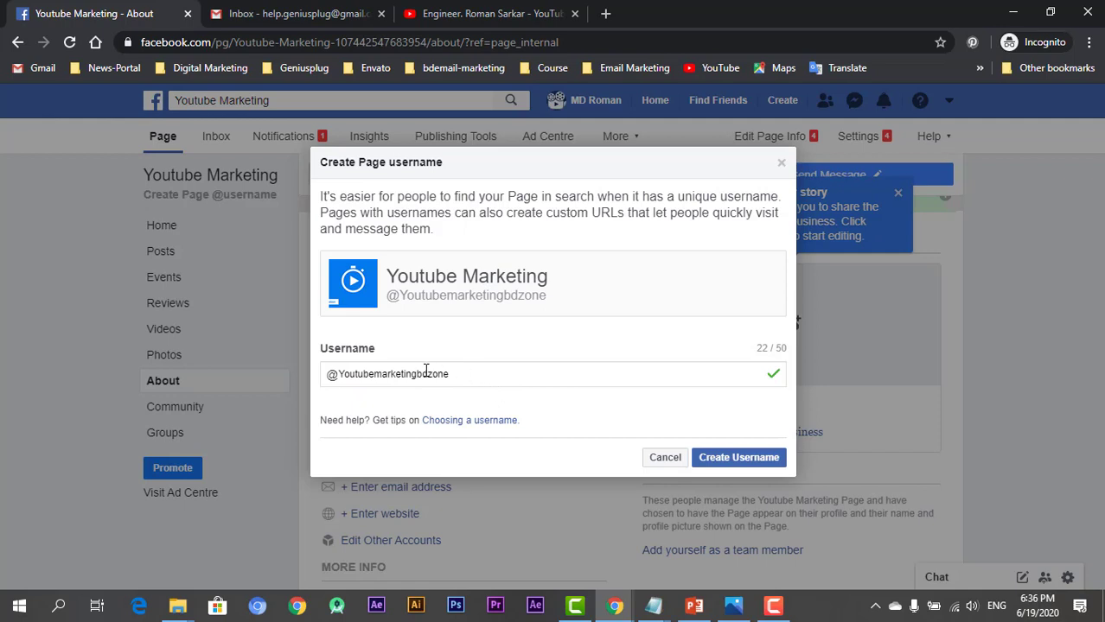
{"action": "left_click_drag", "start_coordinate": [431, 373], "coordinate": [489, 378]}
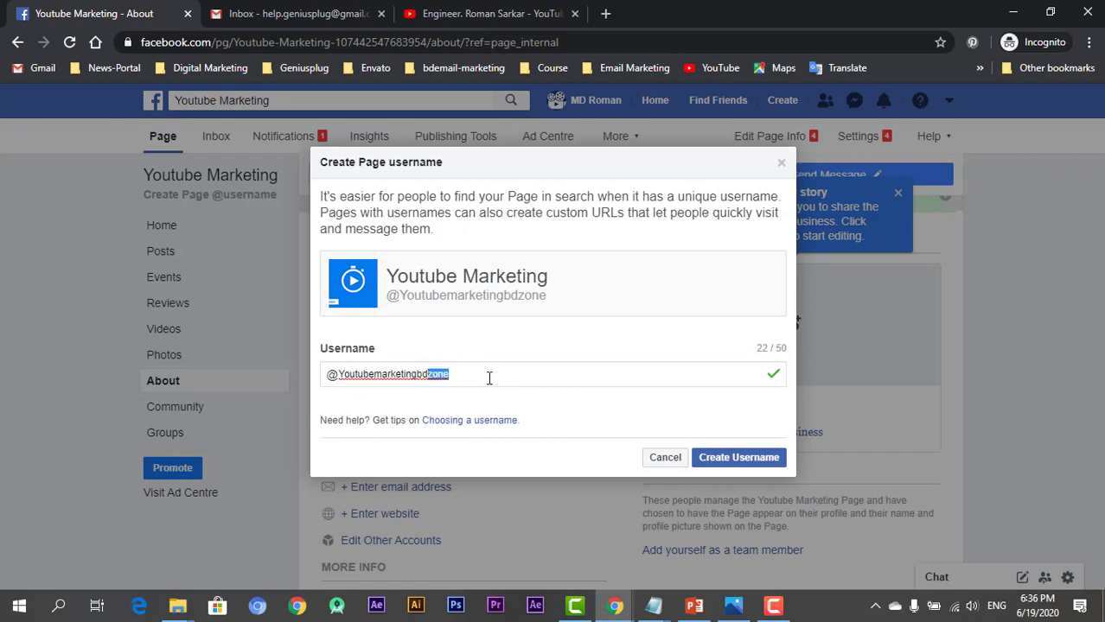
{"action": "type", "text": "24"}
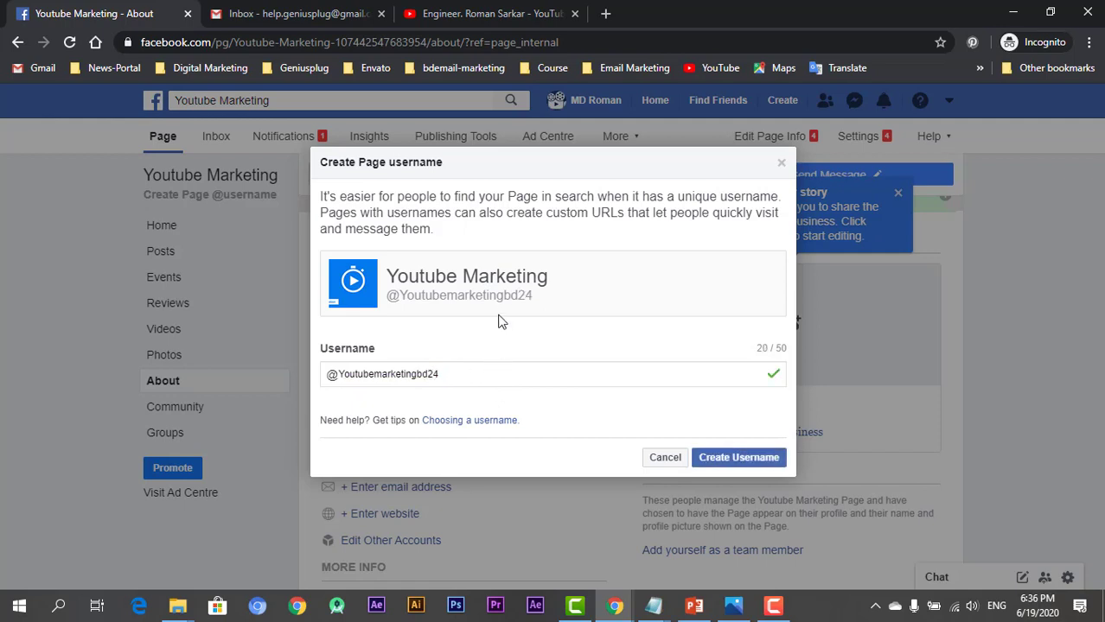
{"action": "left_click", "coordinate": [738, 459]}
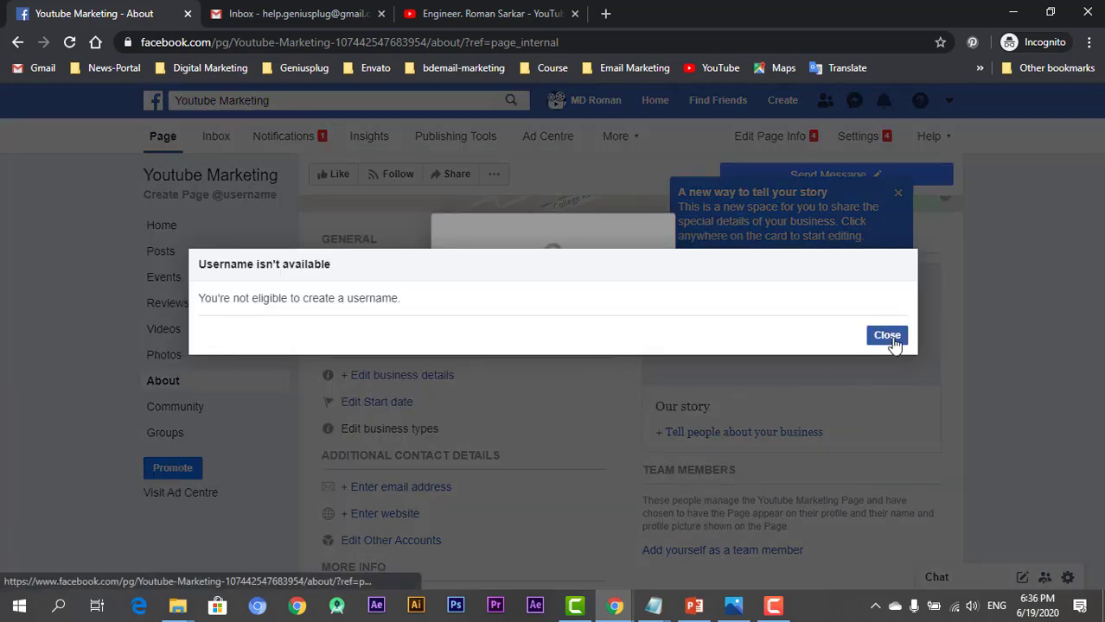
{"action": "left_click", "coordinate": [889, 337]}
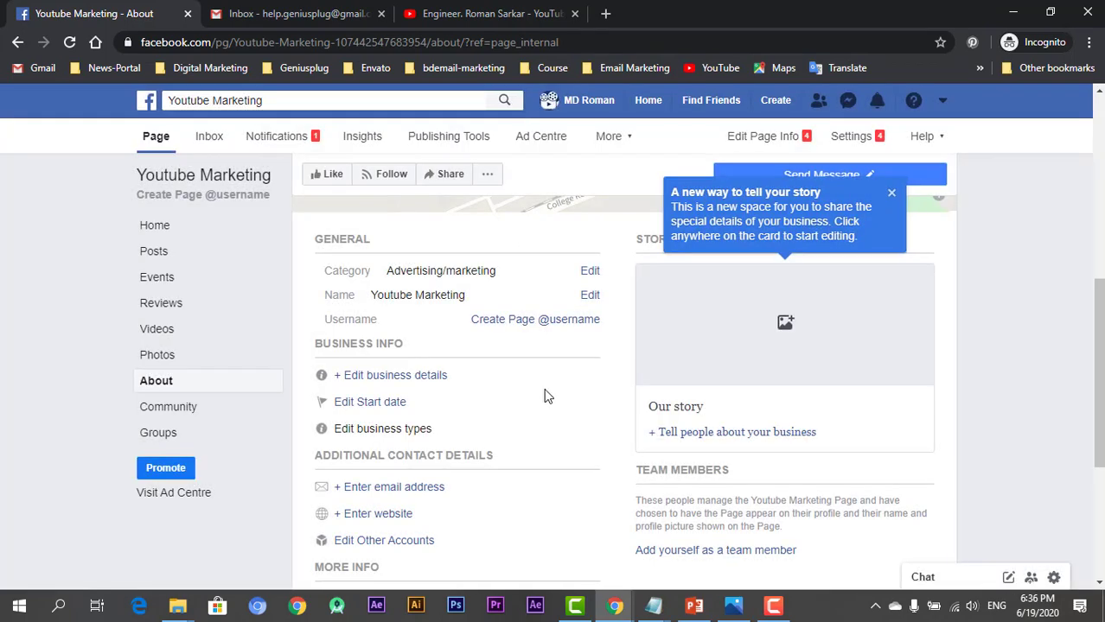
Step: Review the Page's About section, opening the email address entry under the additional contact details and cancelling it without changes
{"action": "scroll", "coordinate": [433, 334], "scroll_direction": "down", "scroll_amount": 3}
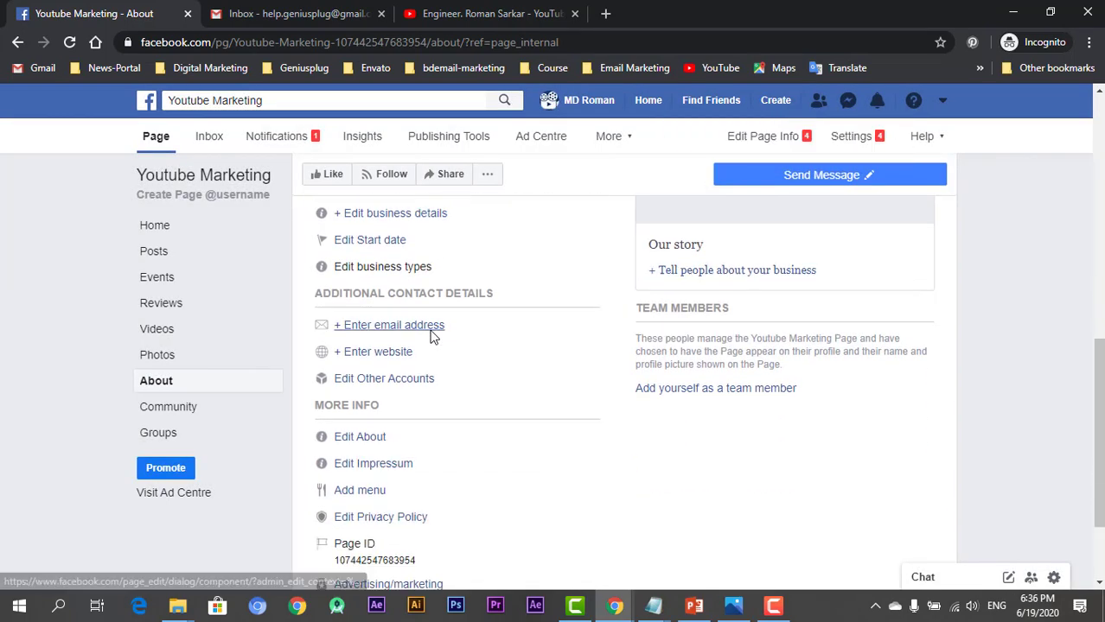
{"action": "left_click", "coordinate": [422, 329]}
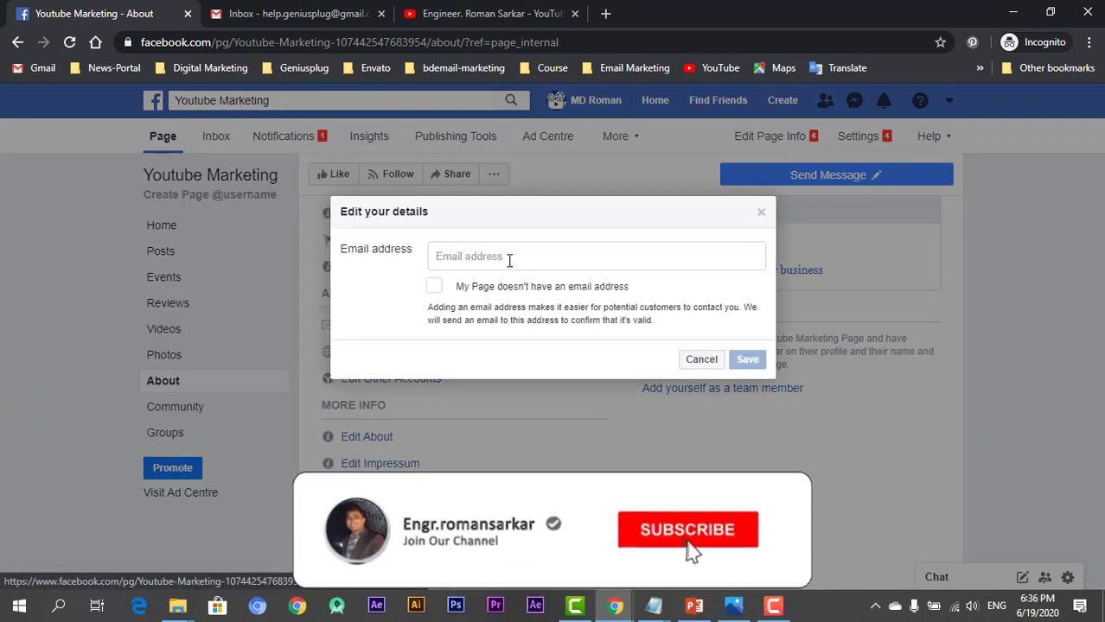
{"action": "left_click", "coordinate": [697, 360]}
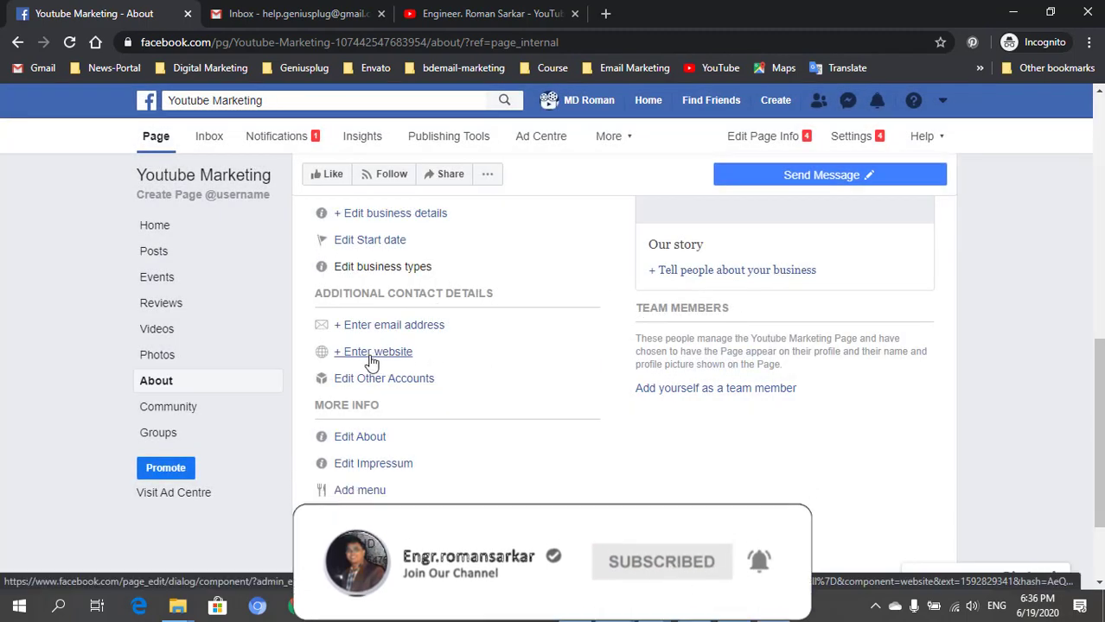
{"action": "scroll", "coordinate": [370, 363], "scroll_direction": "down", "scroll_amount": 1}
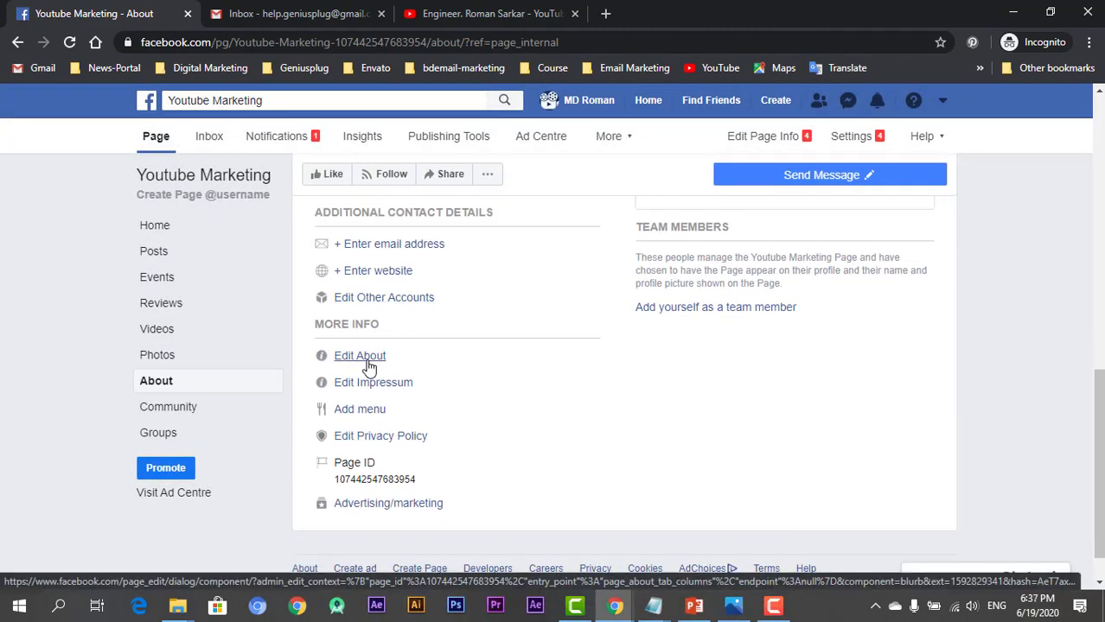
{"action": "scroll", "coordinate": [370, 368], "scroll_direction": "up", "scroll_amount": 6}
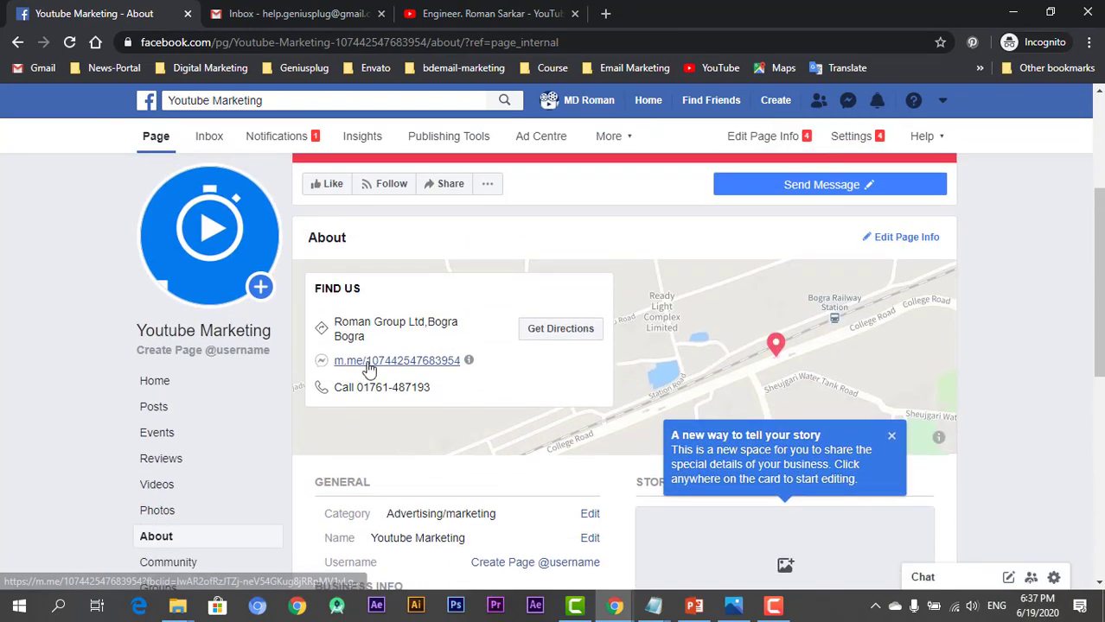
{"action": "scroll", "coordinate": [291, 385], "scroll_direction": "down", "scroll_amount": 2}
{"action": "scroll", "coordinate": [278, 396], "scroll_direction": "up", "scroll_amount": 5}
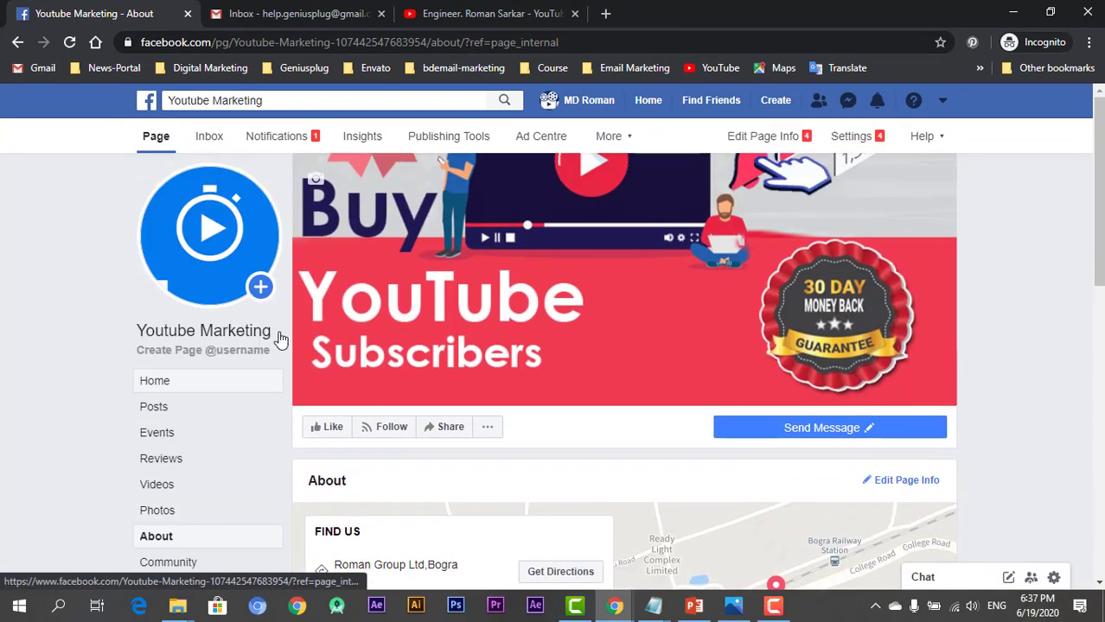
Step: Open Publishing Tools and look through the published posts and the available video, branded content and lead ads sections
{"action": "mouse_move", "coordinate": [460, 170]}
{"action": "left_click", "coordinate": [474, 139]}
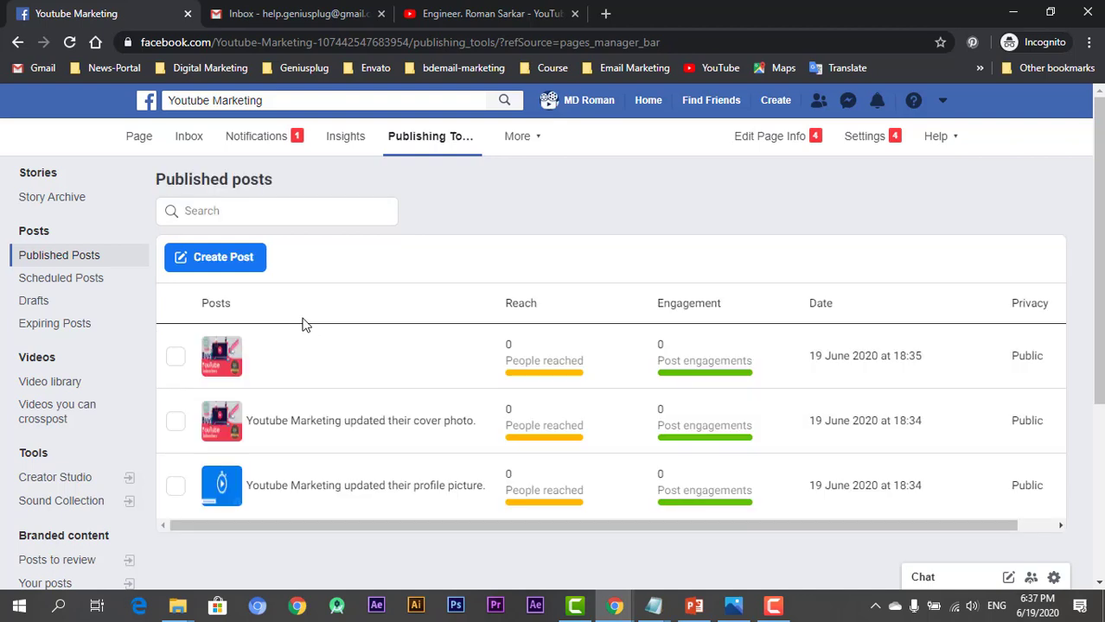
{"action": "scroll", "coordinate": [303, 323], "scroll_direction": "down", "scroll_amount": 3}
{"action": "scroll", "coordinate": [303, 325], "scroll_direction": "up", "scroll_amount": 1}
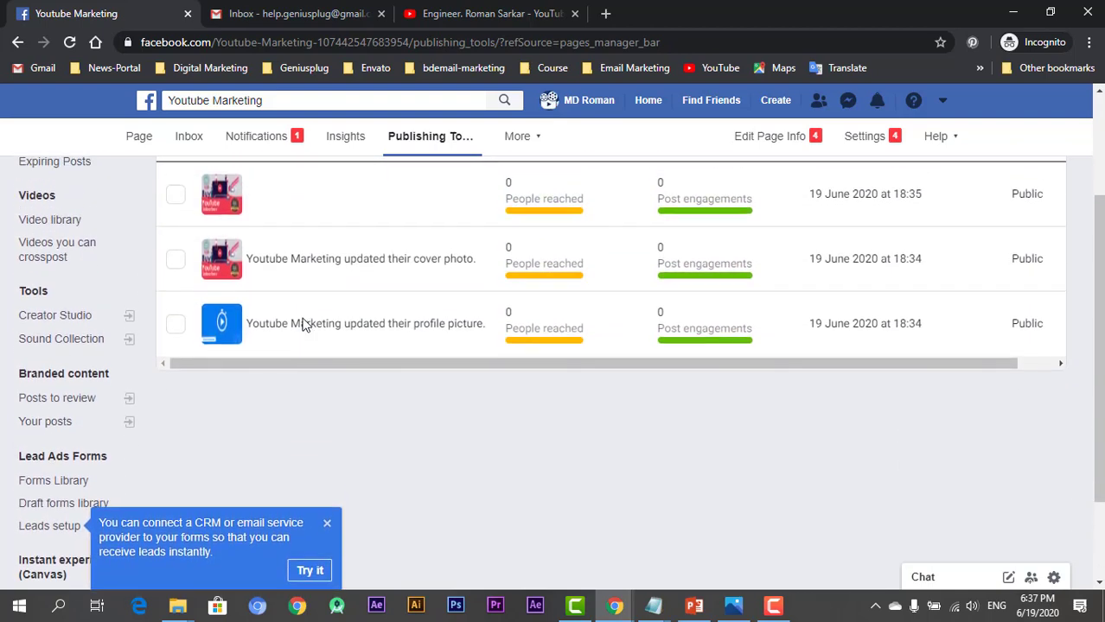
{"action": "scroll", "coordinate": [302, 324], "scroll_direction": "up", "scroll_amount": 1}
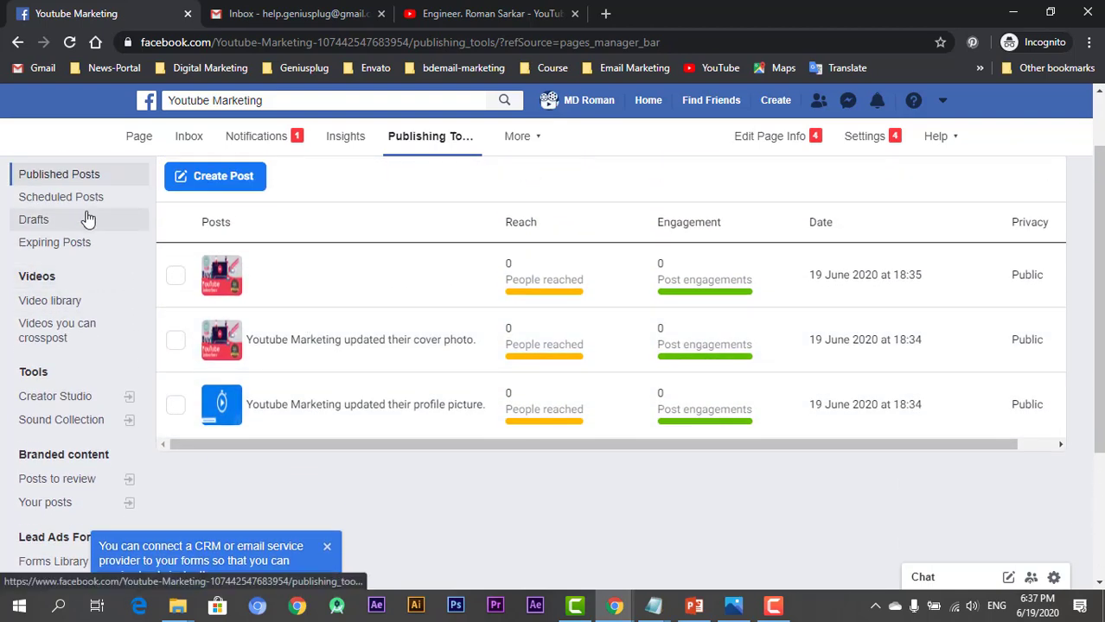
{"action": "scroll", "coordinate": [81, 244], "scroll_direction": "down", "scroll_amount": 1}
{"action": "scroll", "coordinate": [74, 265], "scroll_direction": "down", "scroll_amount": 1}
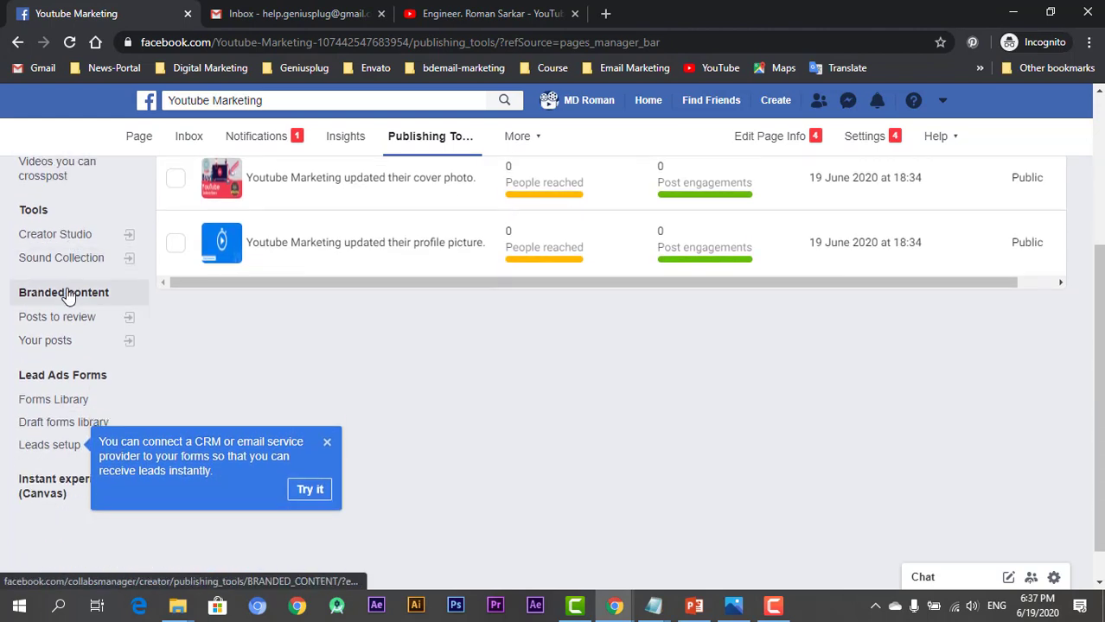
{"action": "scroll", "coordinate": [71, 378], "scroll_direction": "down", "scroll_amount": 1}
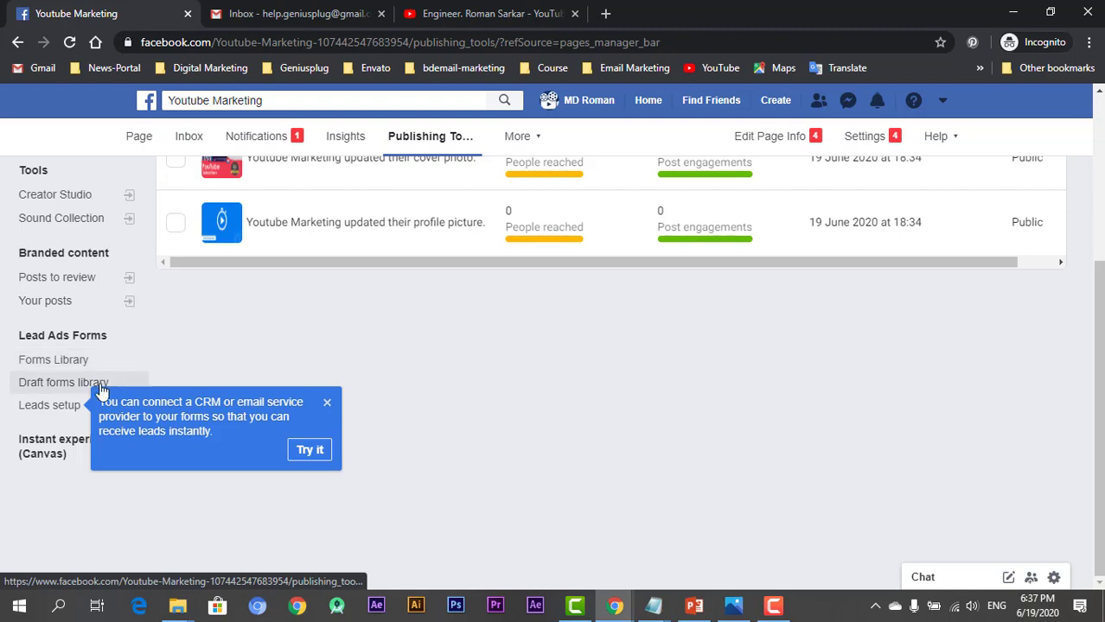
Step: View the Leads setup section for lead ads and open the Page quality overview
{"action": "left_click", "coordinate": [57, 412]}
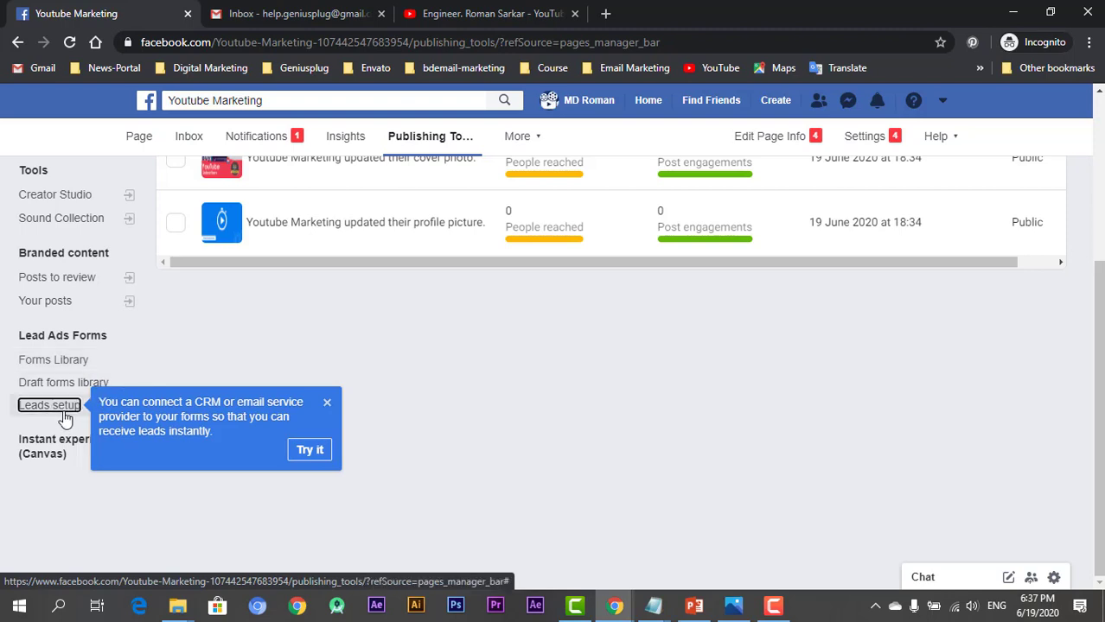
{"action": "scroll", "coordinate": [503, 318], "scroll_direction": "up", "scroll_amount": 4}
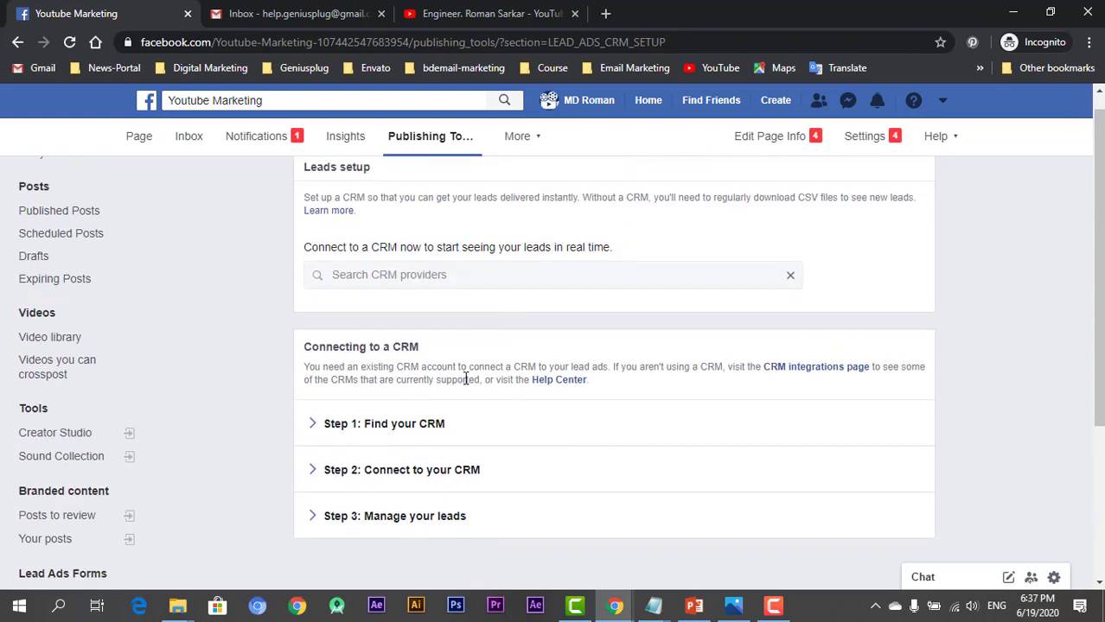
{"action": "left_click", "coordinate": [524, 136]}
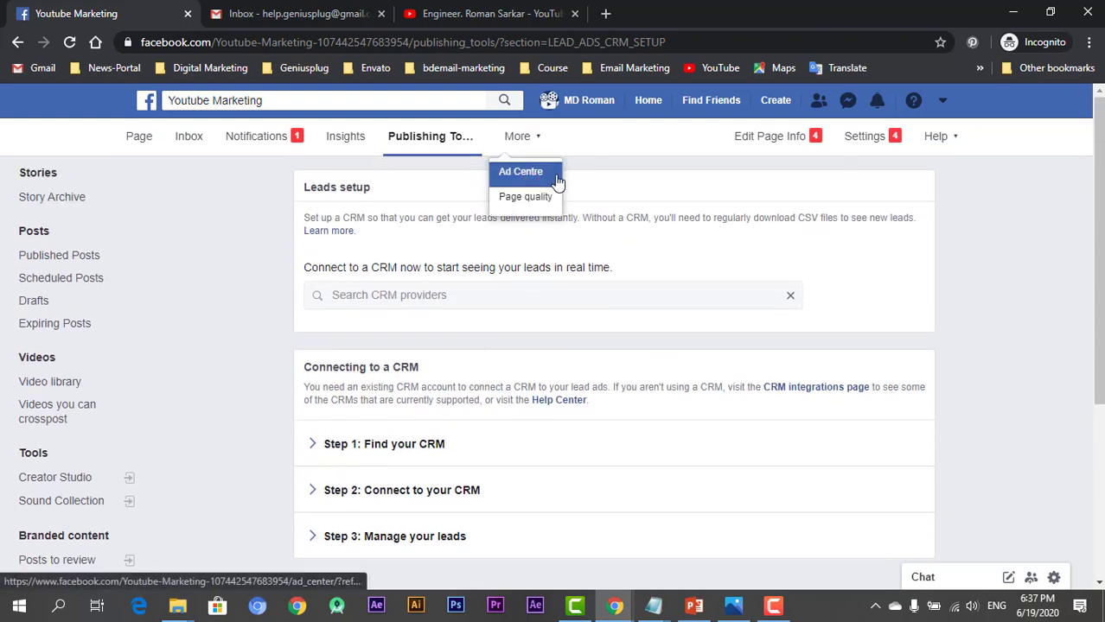
{"action": "left_click", "coordinate": [527, 197]}
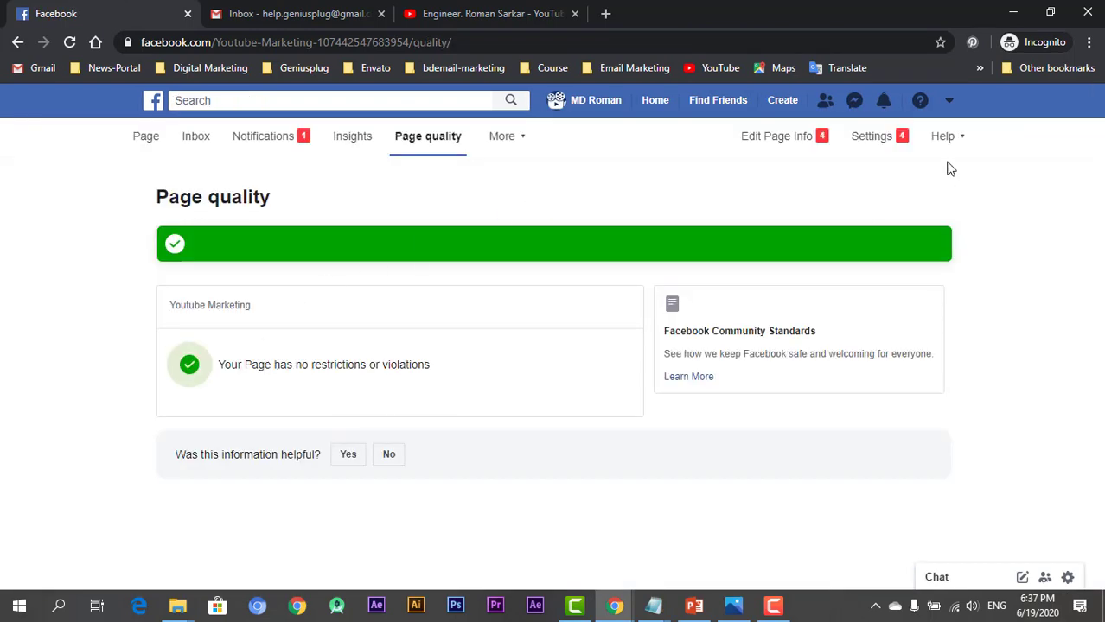
Step: Open the Page's general settings and examine the Page visibility, Remove Page and Merge Pages options
{"action": "left_click", "coordinate": [883, 143]}
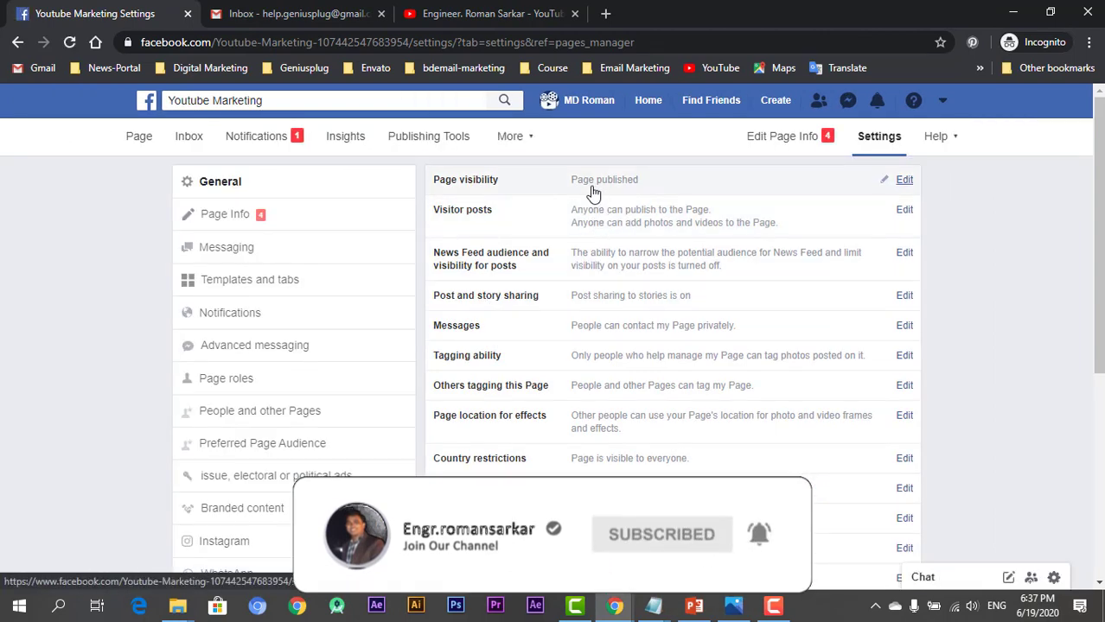
{"action": "left_click", "coordinate": [650, 187]}
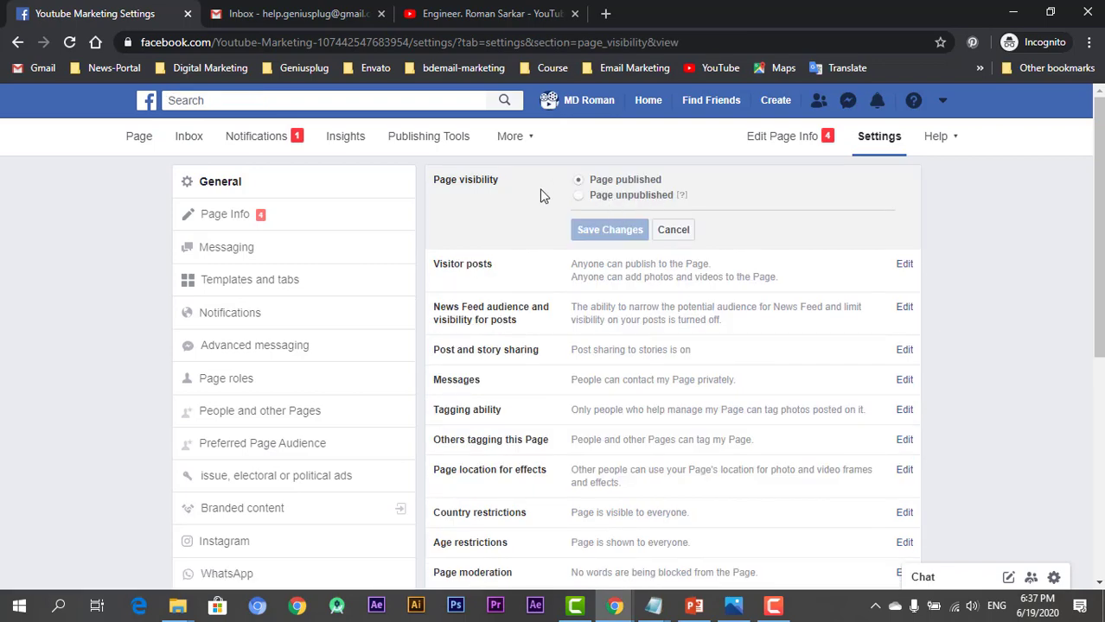
{"action": "scroll", "coordinate": [566, 259], "scroll_direction": "down", "scroll_amount": 5}
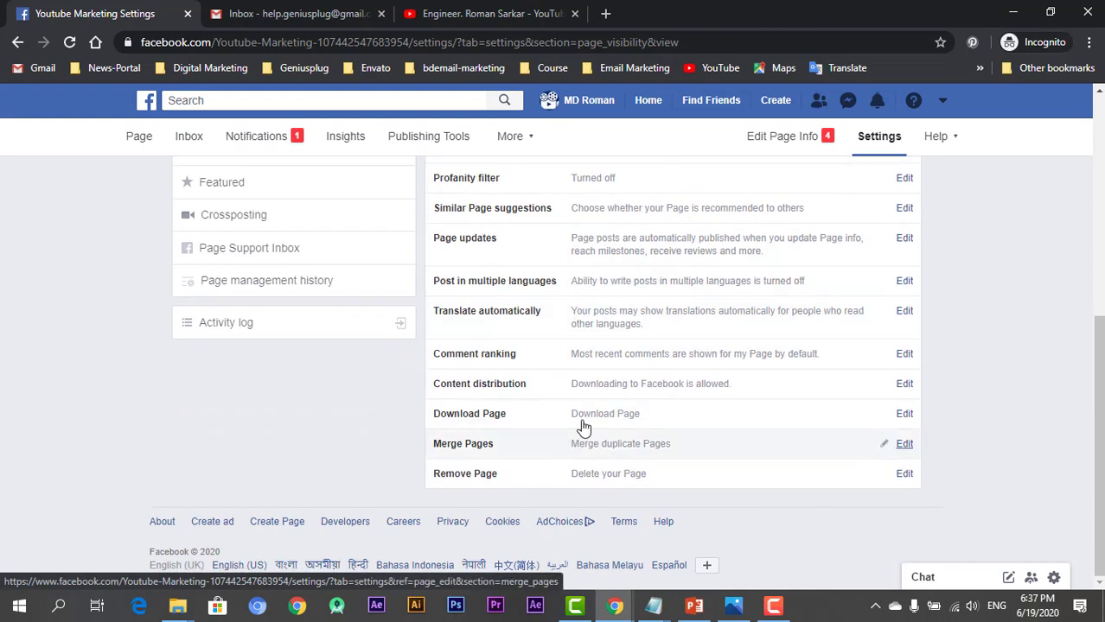
{"action": "left_click", "coordinate": [619, 485]}
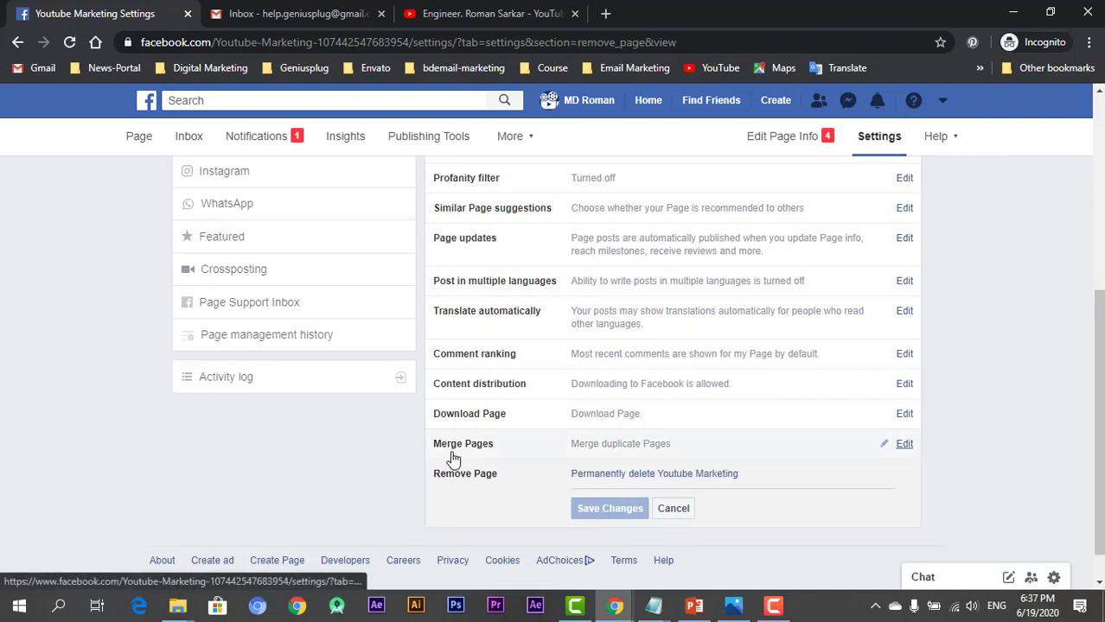
{"action": "left_click", "coordinate": [610, 451]}
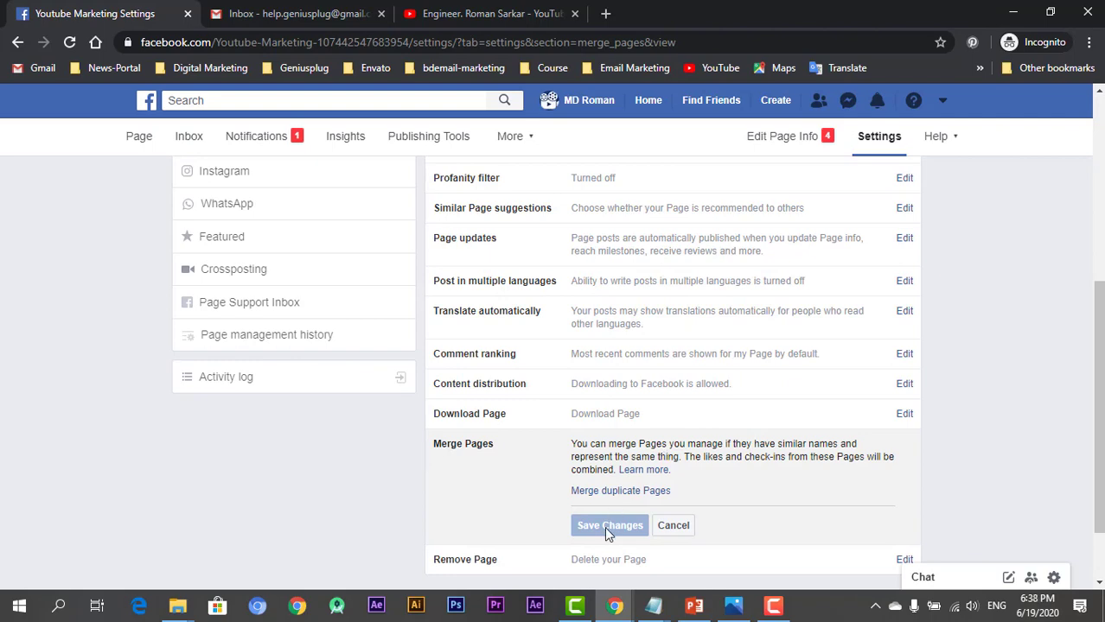
{"action": "scroll", "coordinate": [610, 484], "scroll_direction": "up", "scroll_amount": 4}
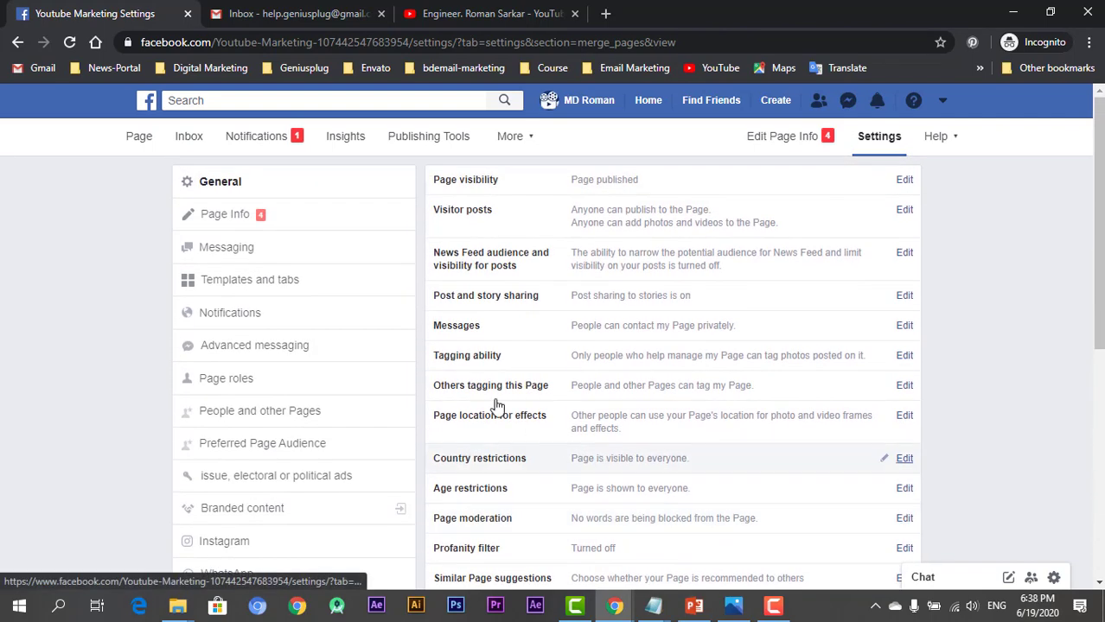
Step: Open the Page Info settings and set the phone number's country code to +880 (Bangladesh)
{"action": "left_click", "coordinate": [226, 216]}
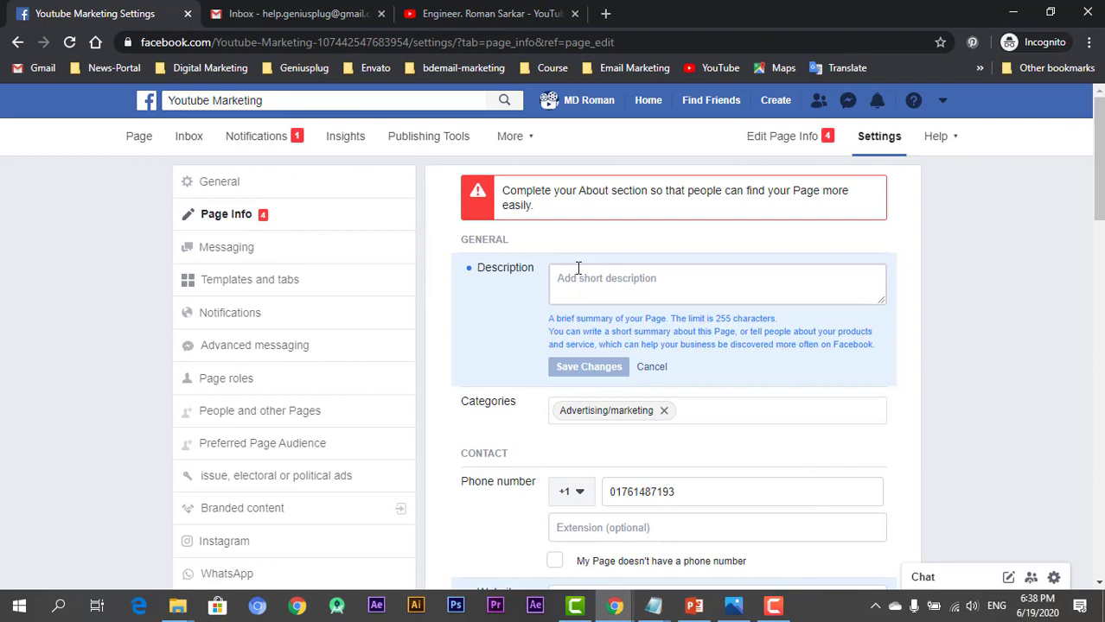
{"action": "left_click", "coordinate": [593, 279]}
{"action": "scroll", "coordinate": [677, 350], "scroll_direction": "down", "scroll_amount": 2}
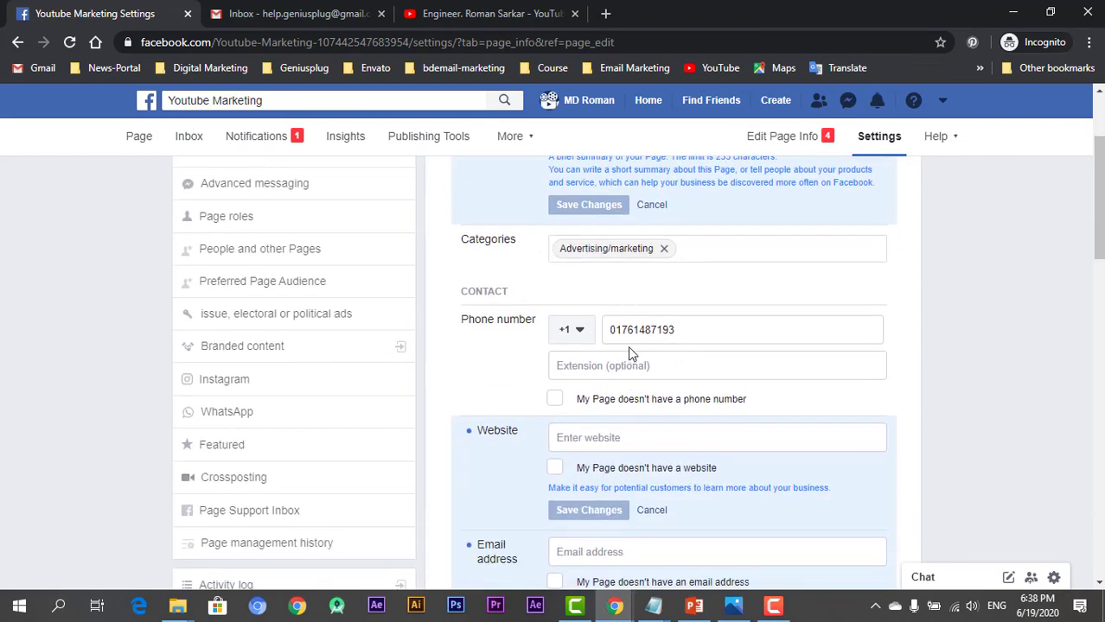
{"action": "scroll", "coordinate": [582, 344], "scroll_direction": "down", "scroll_amount": 1}
{"action": "left_click", "coordinate": [575, 250]}
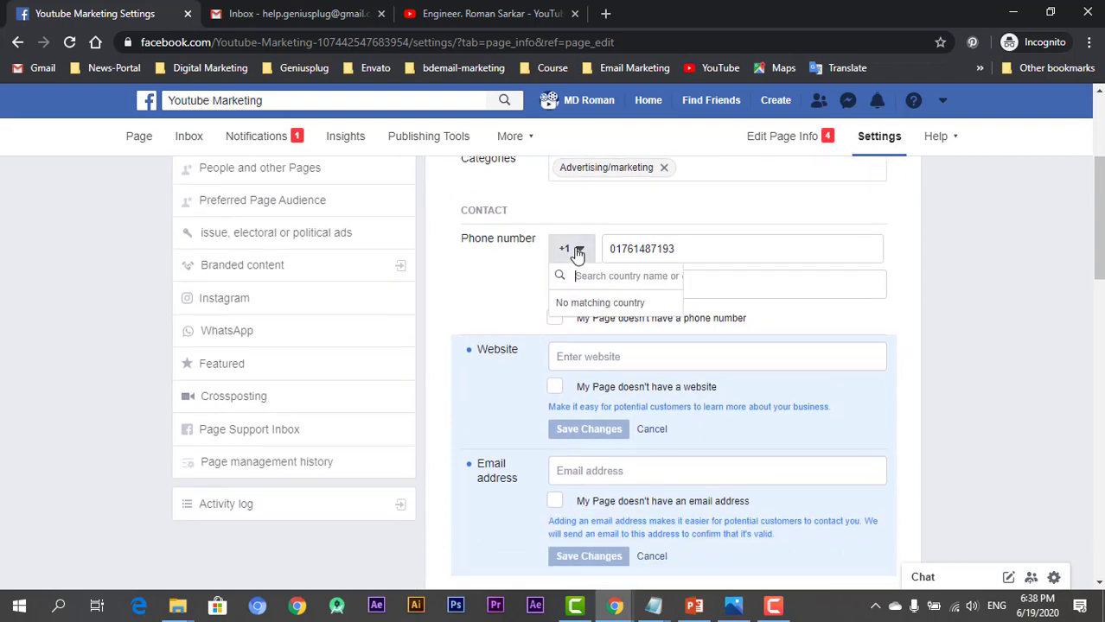
{"action": "scroll", "coordinate": [605, 389], "scroll_direction": "down", "scroll_amount": 3}
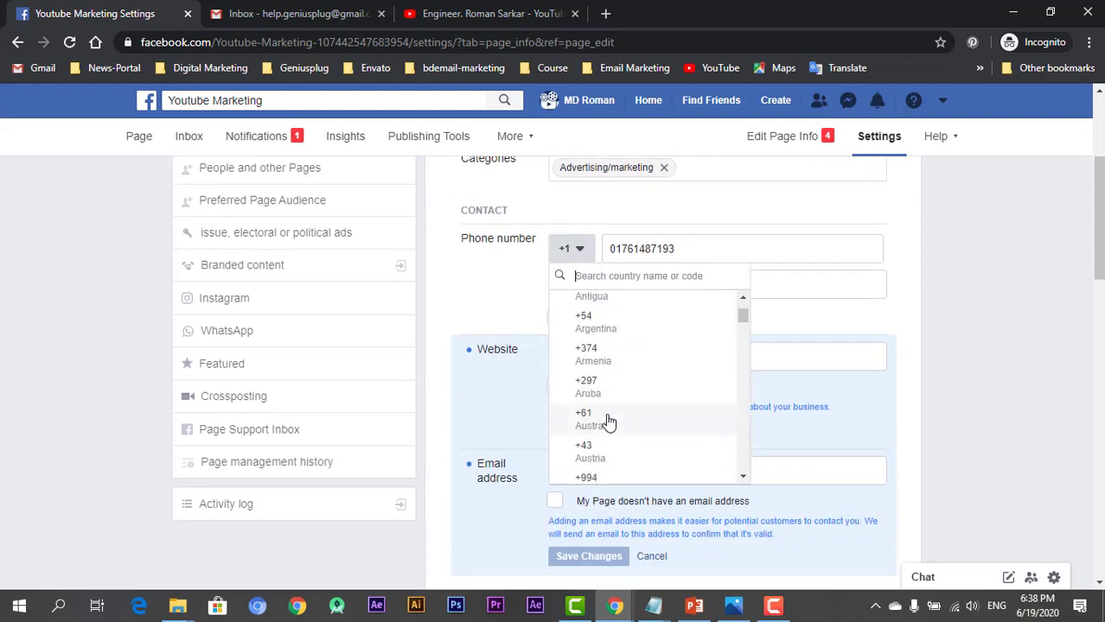
{"action": "scroll", "coordinate": [611, 424], "scroll_direction": "down", "scroll_amount": 4}
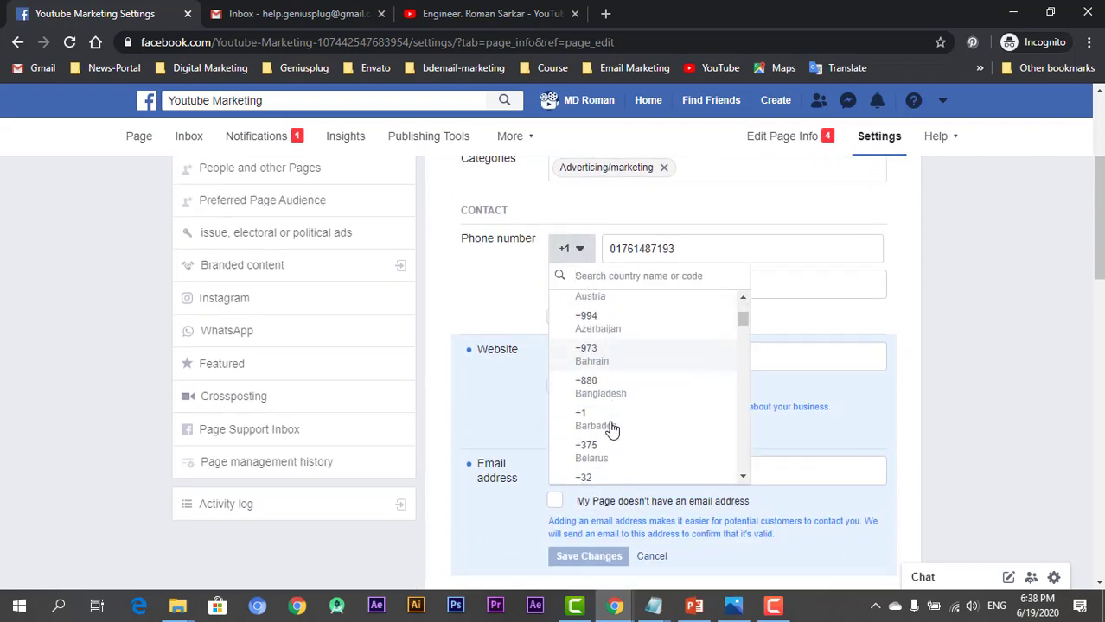
{"action": "left_click", "coordinate": [615, 391]}
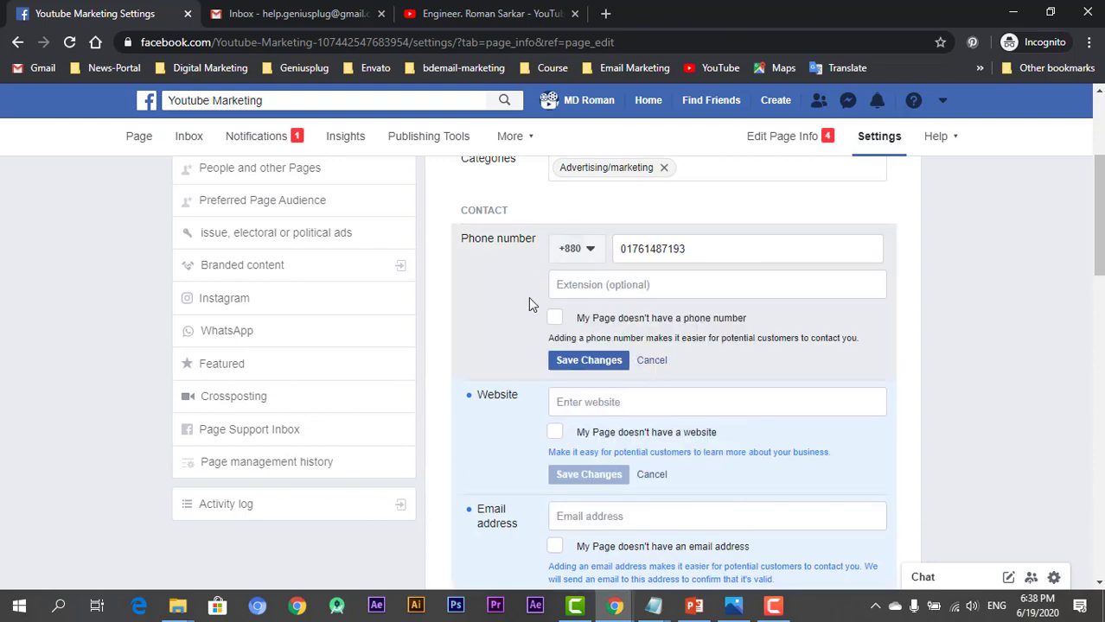
Step: Review the website, email, location and hours fields, and mark that the Page doesn't have an email address
{"action": "scroll", "coordinate": [530, 326], "scroll_direction": "down", "scroll_amount": 1}
{"action": "scroll", "coordinate": [692, 328], "scroll_direction": "down", "scroll_amount": 1}
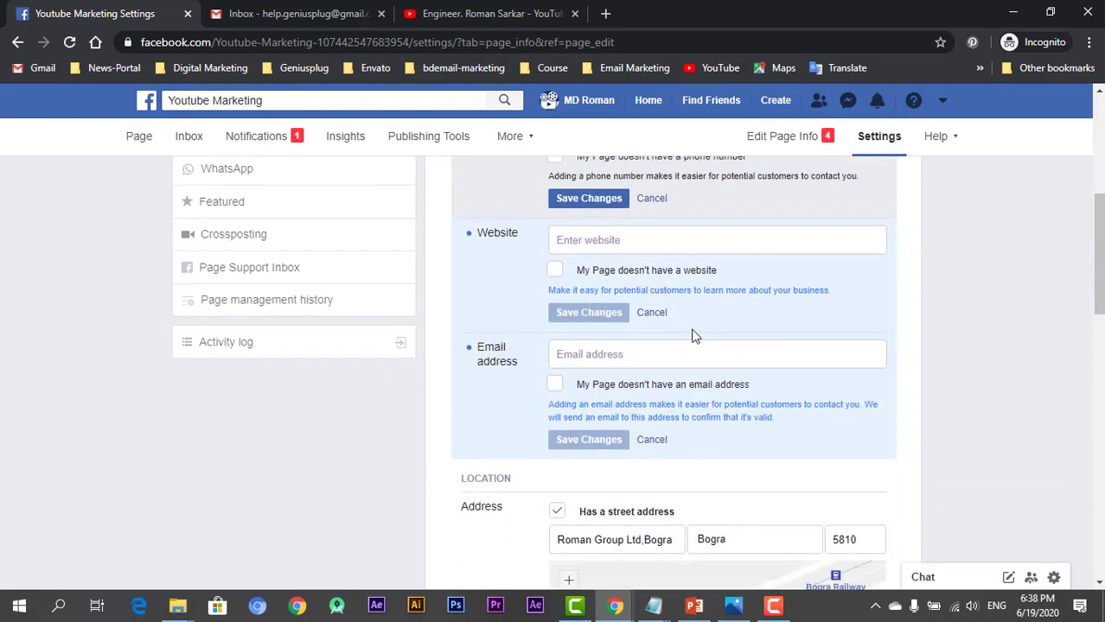
{"action": "scroll", "coordinate": [595, 355], "scroll_direction": "down", "scroll_amount": 3}
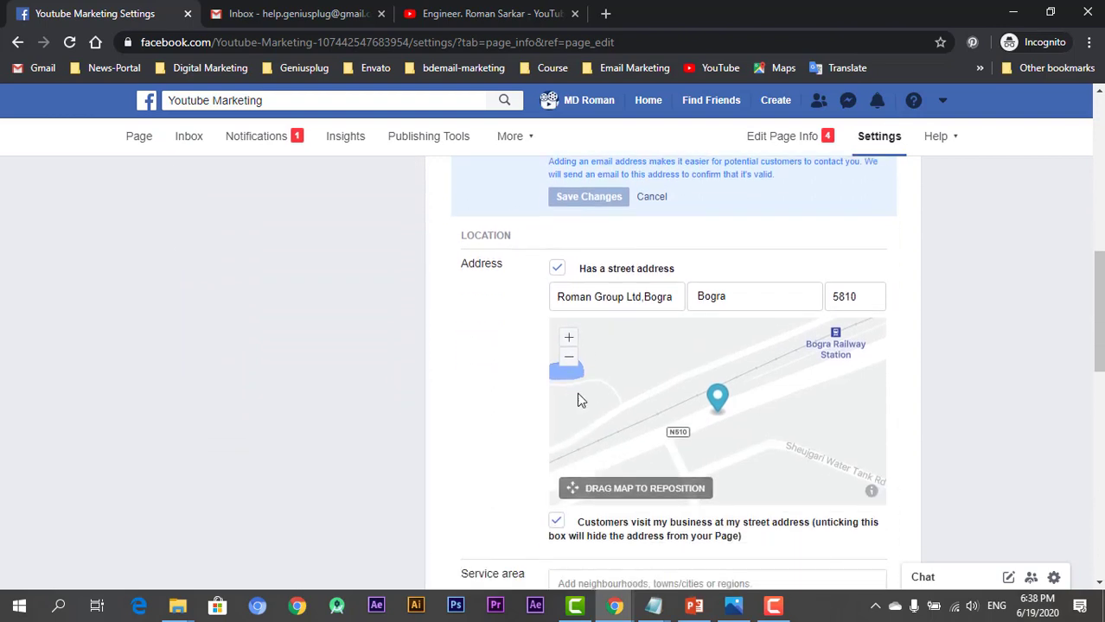
{"action": "scroll", "coordinate": [515, 369], "scroll_direction": "down", "scroll_amount": 2}
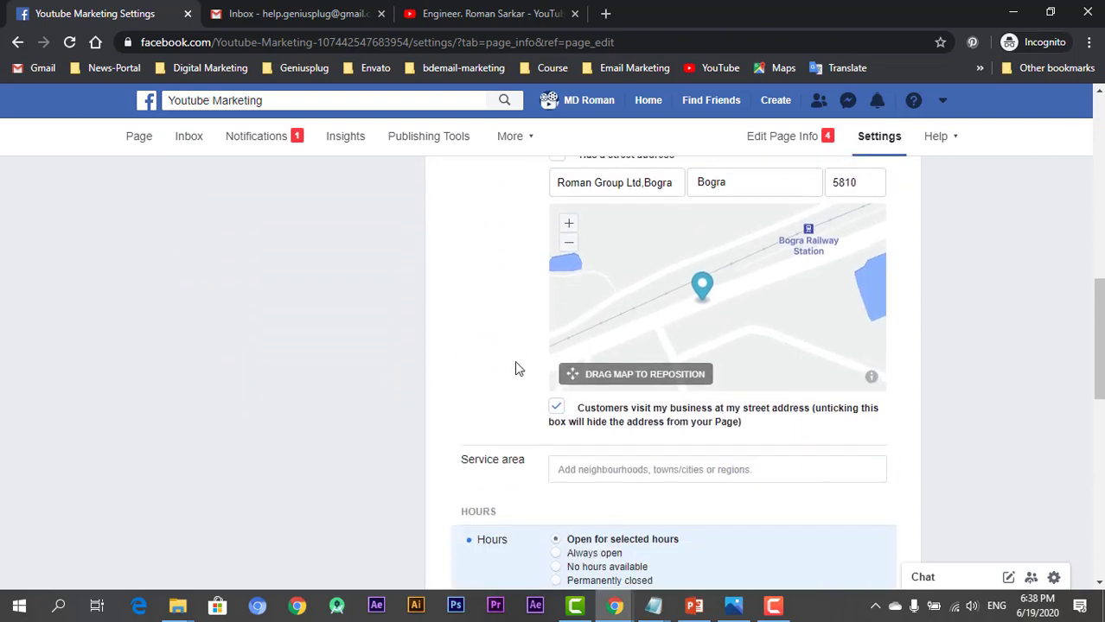
{"action": "scroll", "coordinate": [516, 367], "scroll_direction": "up", "scroll_amount": 4}
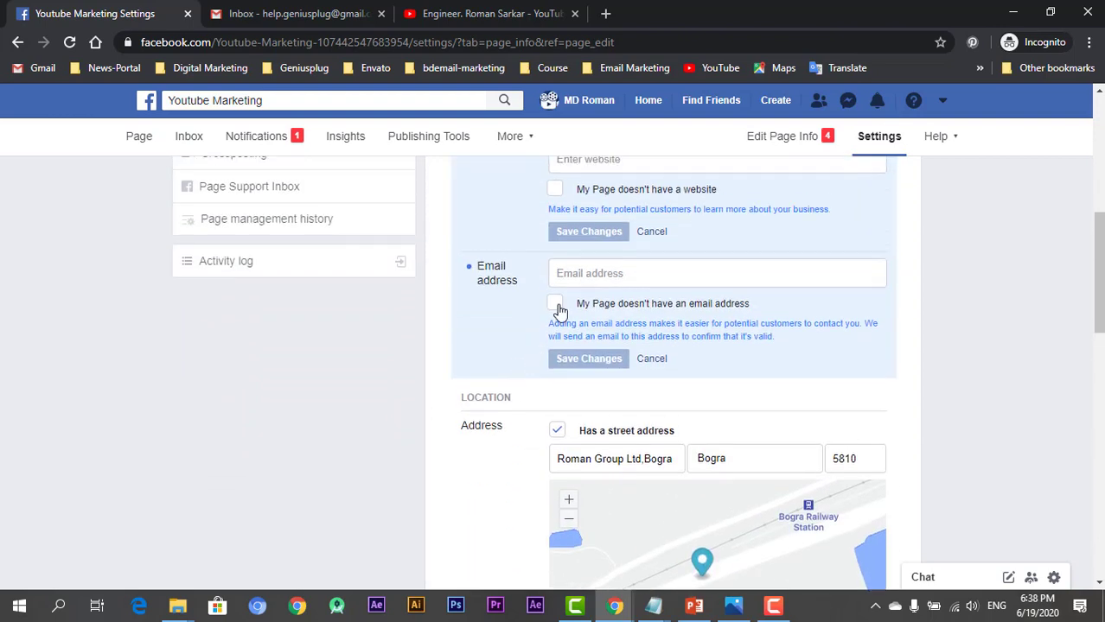
{"action": "left_click", "coordinate": [556, 304]}
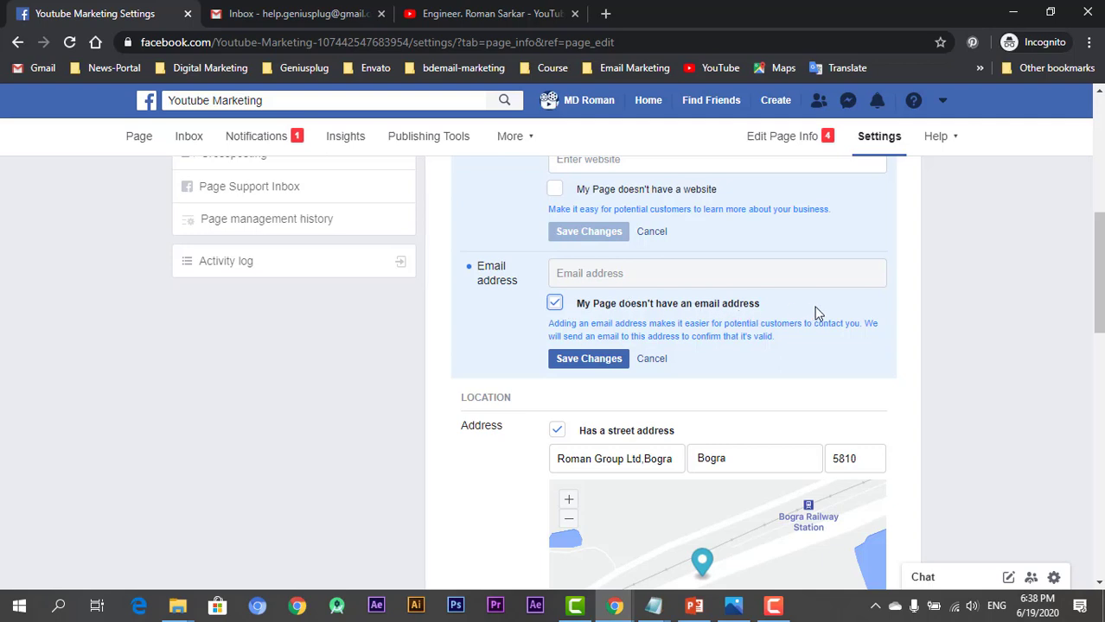
{"action": "scroll", "coordinate": [730, 370], "scroll_direction": "down", "scroll_amount": 2}
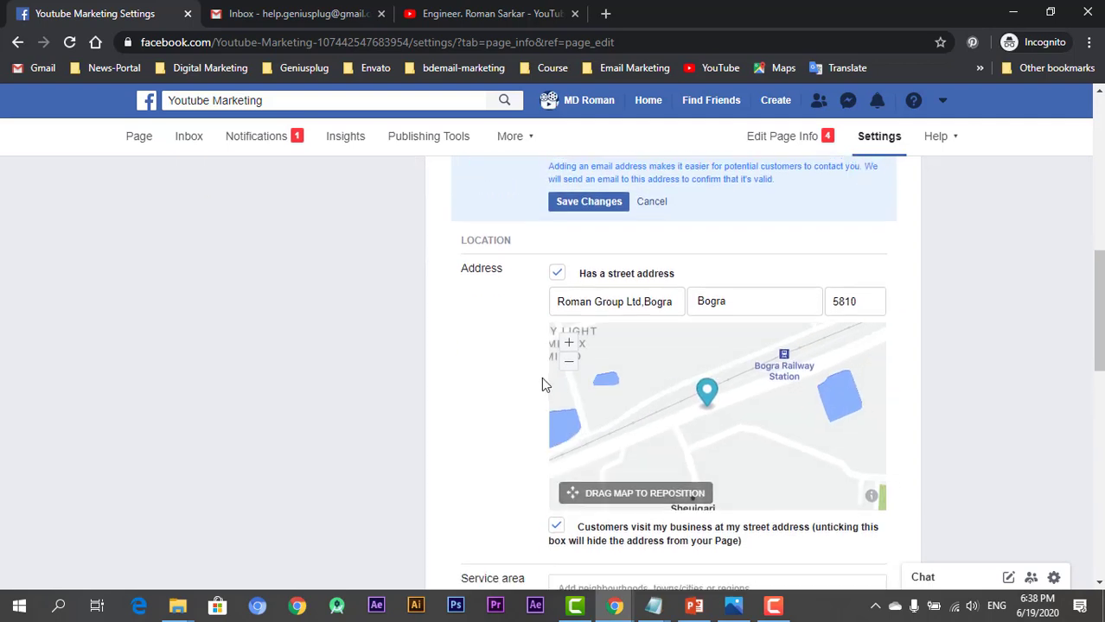
{"action": "scroll", "coordinate": [541, 384], "scroll_direction": "up", "scroll_amount": 10}
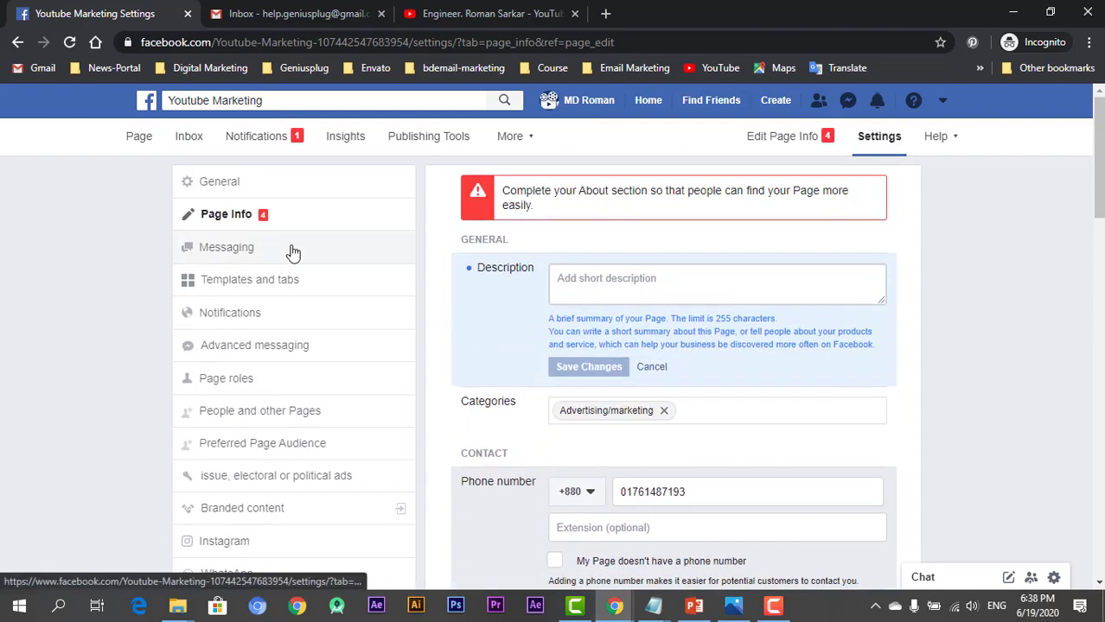
Step: In the Messaging settings, turn on using the Return key to send messages and showing a greeting
{"action": "left_click", "coordinate": [293, 252]}
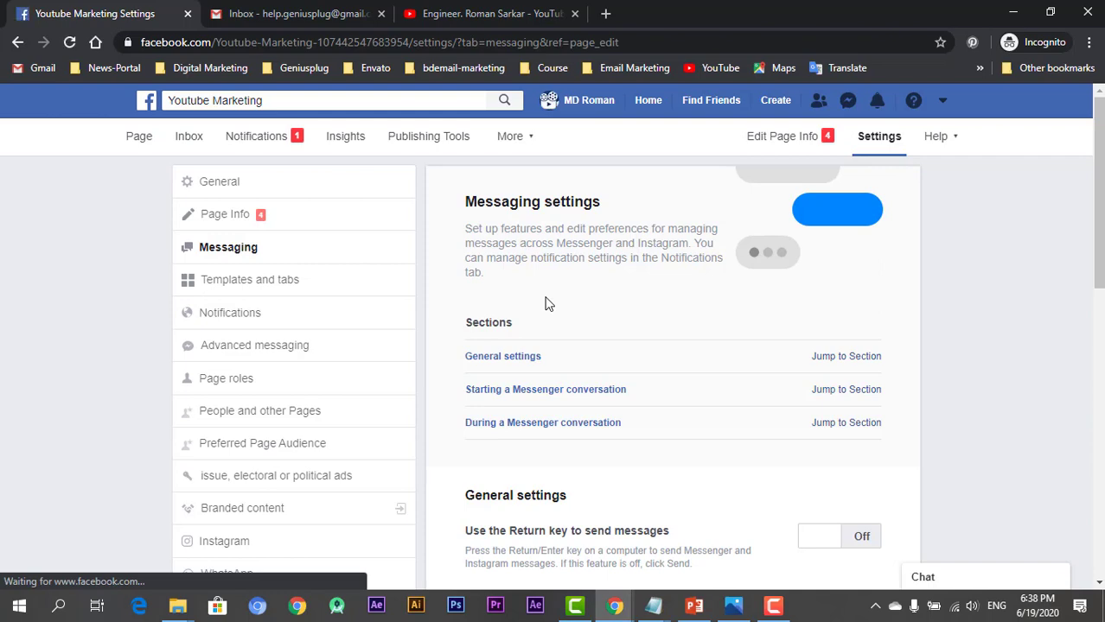
{"action": "scroll", "coordinate": [546, 302], "scroll_direction": "down", "scroll_amount": 3}
{"action": "left_click", "coordinate": [812, 302]}
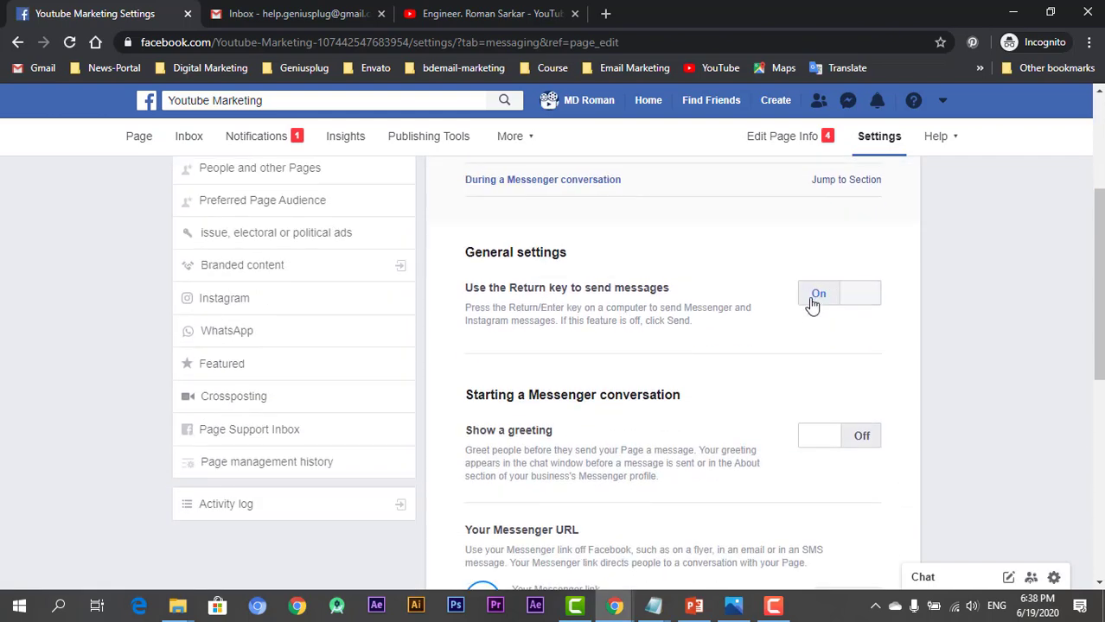
{"action": "left_click", "coordinate": [817, 459]}
{"action": "scroll", "coordinate": [691, 422], "scroll_direction": "down", "scroll_amount": 3}
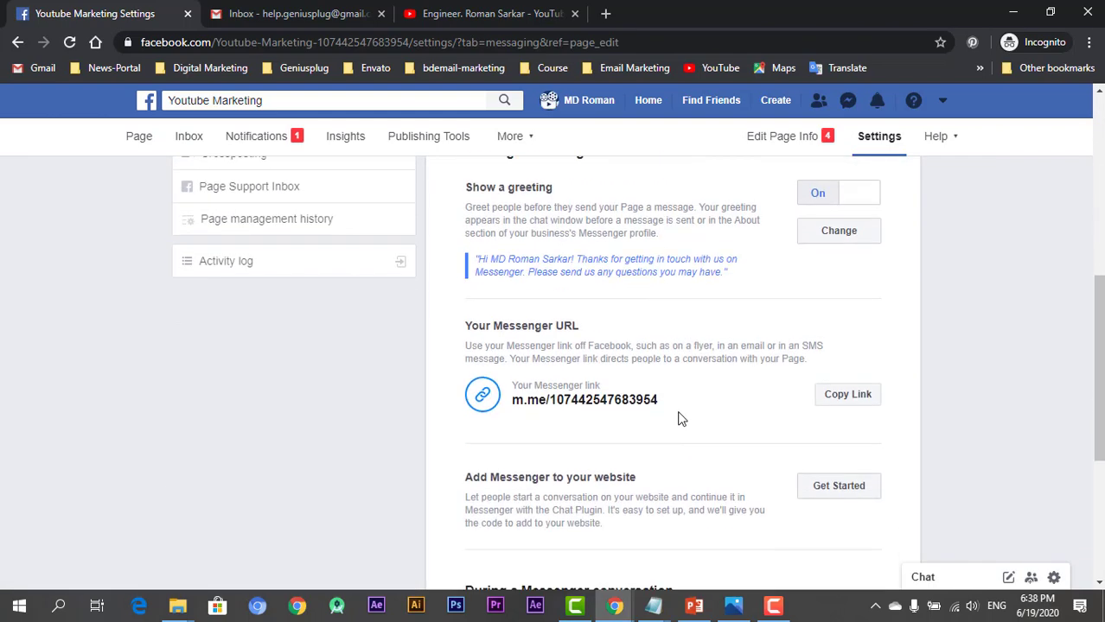
{"action": "scroll", "coordinate": [533, 273], "scroll_direction": "down", "scroll_amount": 3}
{"action": "scroll", "coordinate": [531, 270], "scroll_direction": "up", "scroll_amount": 10}
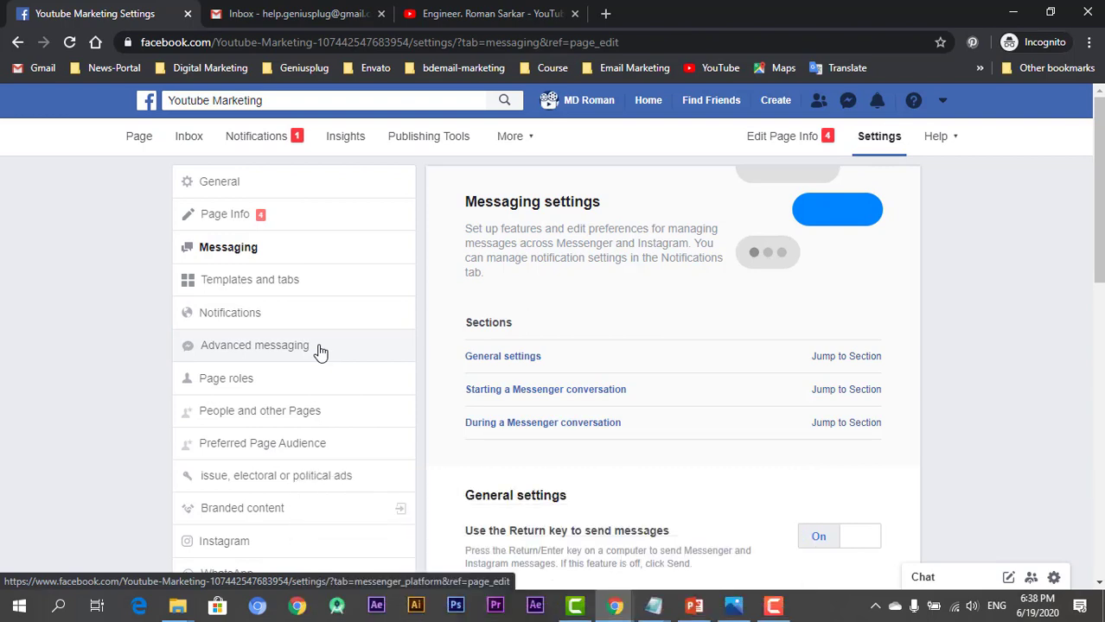
Step: View the Page Support Inbox and the Page's message Inbox, dismissing the Inbox welcome message
{"action": "scroll", "coordinate": [318, 350], "scroll_direction": "down", "scroll_amount": 4}
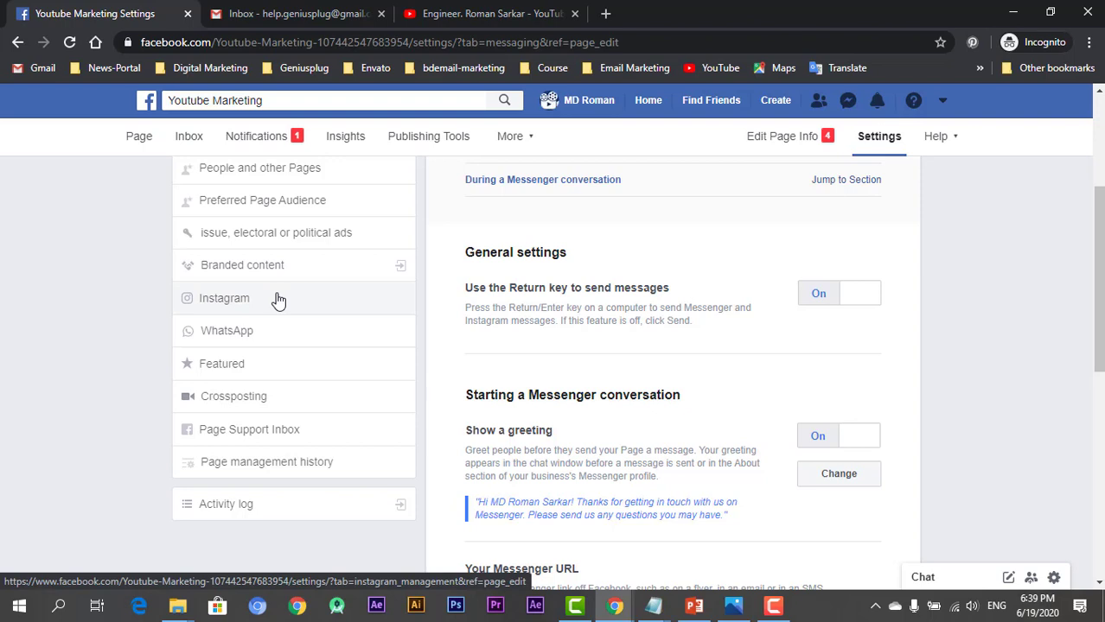
{"action": "left_click", "coordinate": [333, 442]}
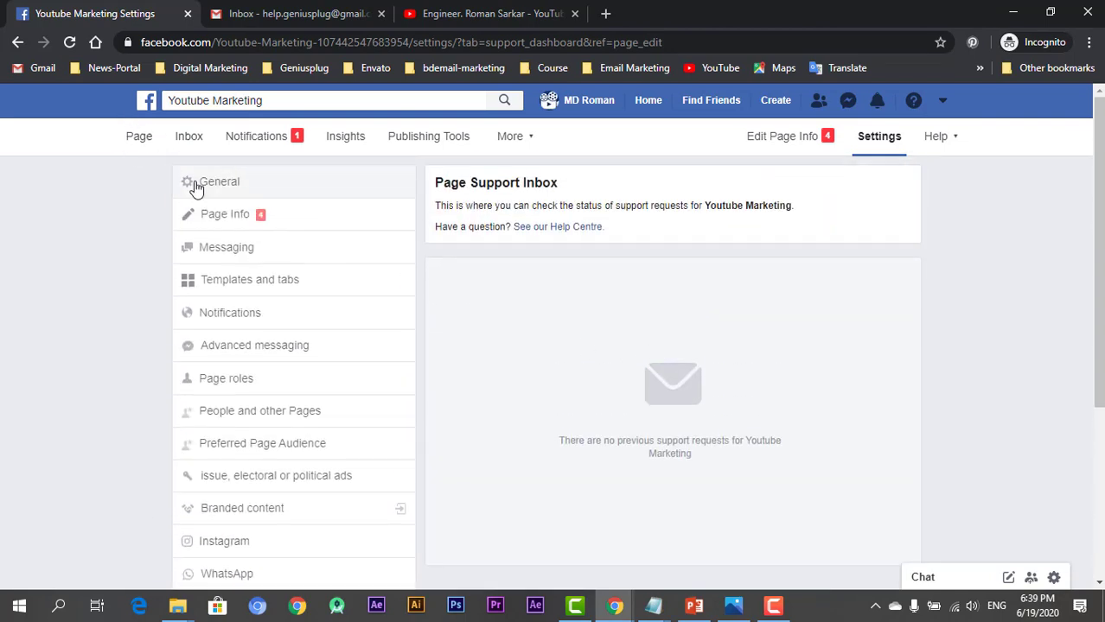
{"action": "left_click", "coordinate": [184, 152]}
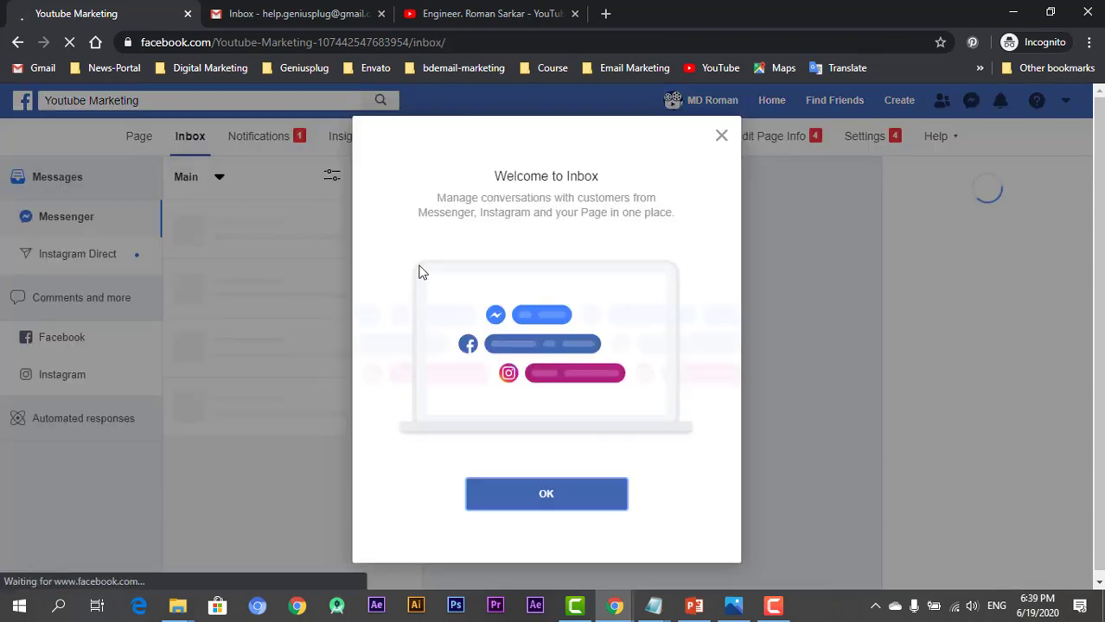
{"action": "left_click", "coordinate": [722, 138]}
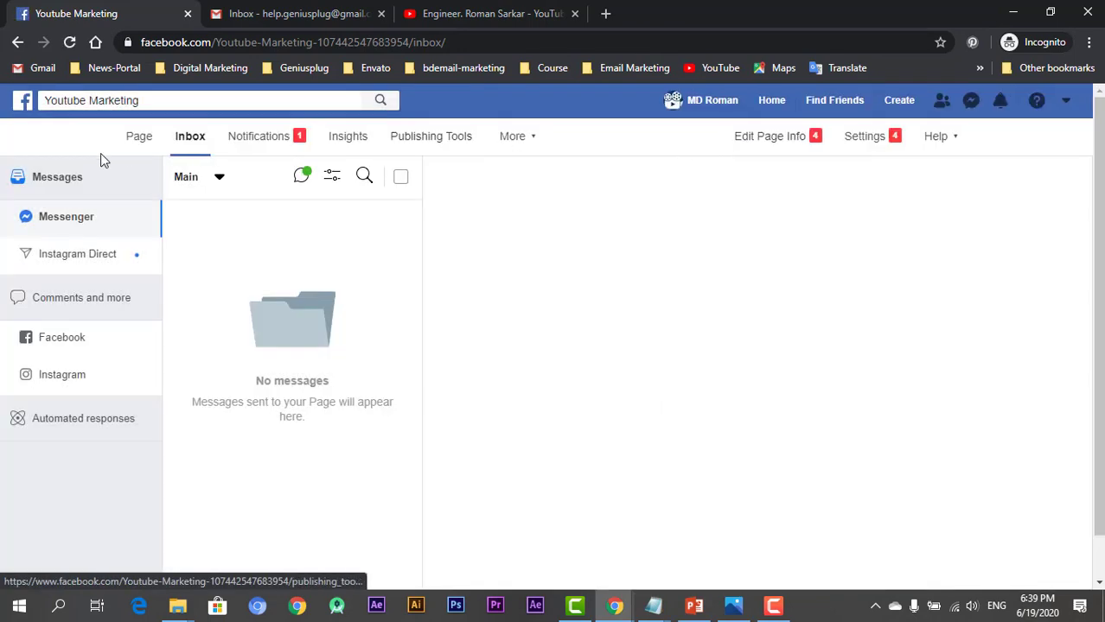
Step: Return to the Page's home, look through the available Promote options and close them
{"action": "left_click", "coordinate": [141, 146]}
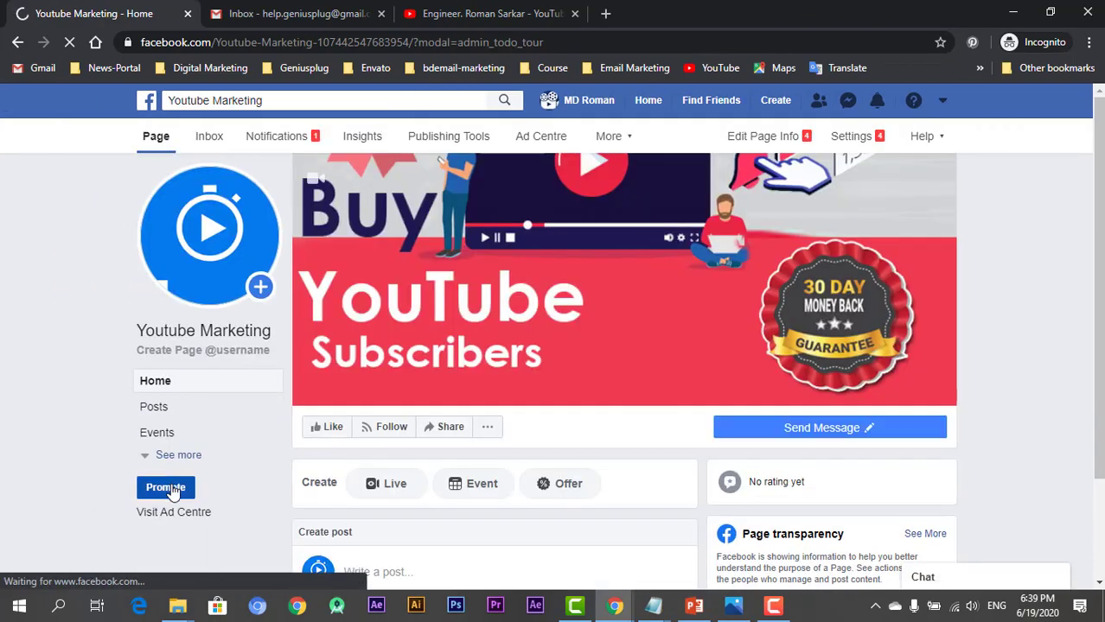
{"action": "left_click", "coordinate": [170, 489]}
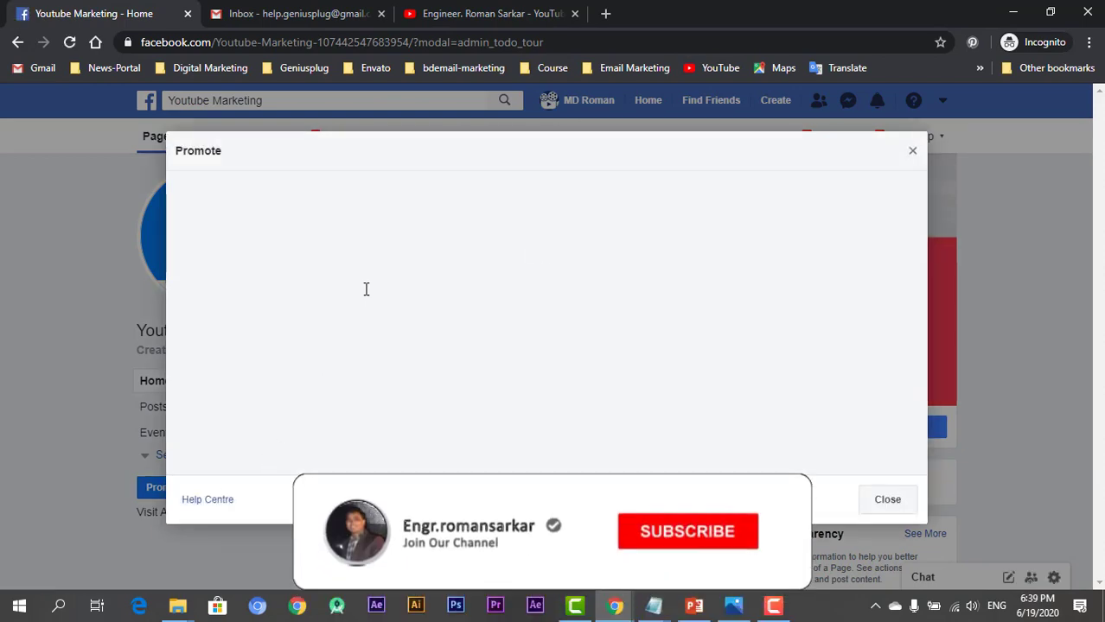
{"action": "scroll", "coordinate": [382, 301], "scroll_direction": "down", "scroll_amount": 2}
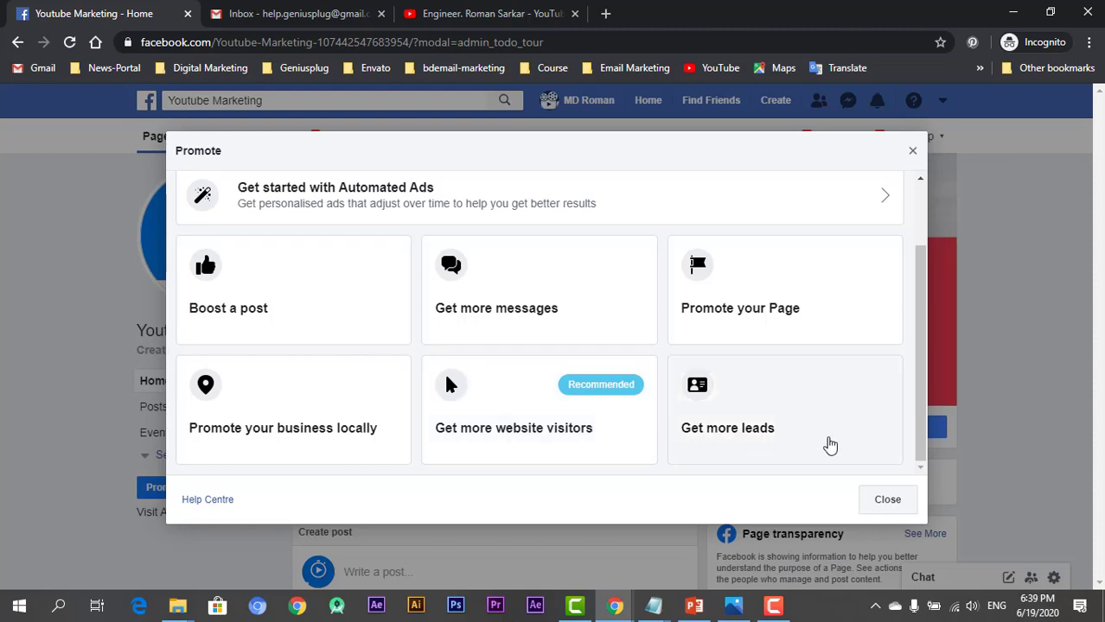
{"action": "left_click", "coordinate": [871, 499]}
Step: Expand the Page's full section list and look through the upcoming events and posts on its home
{"action": "scroll", "coordinate": [428, 500], "scroll_direction": "down", "scroll_amount": 2}
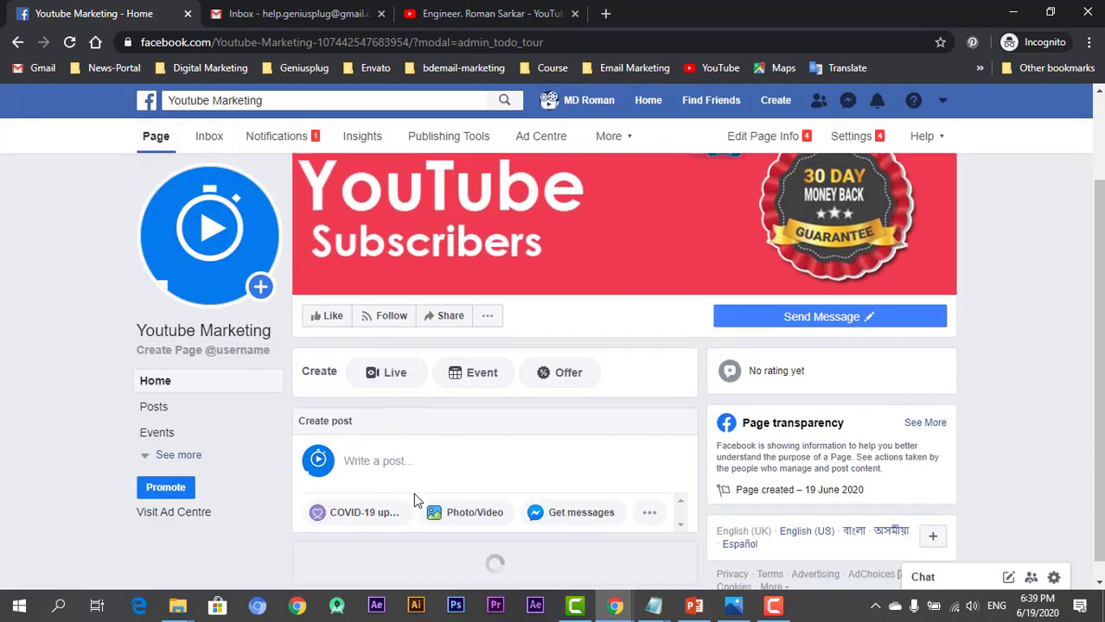
{"action": "left_click", "coordinate": [173, 455]}
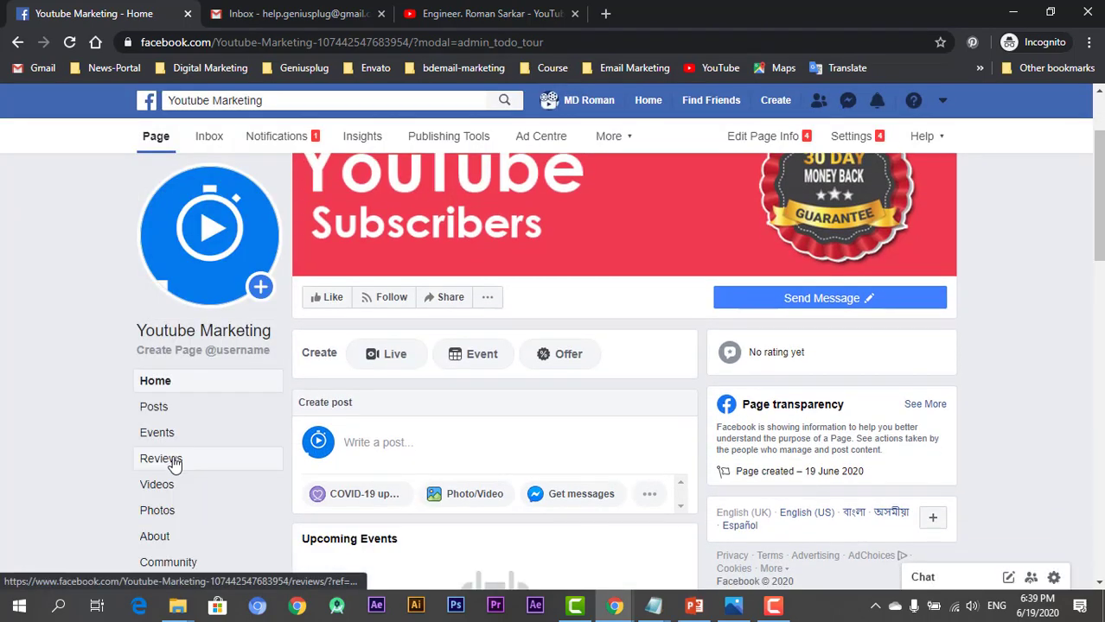
{"action": "scroll", "coordinate": [173, 476], "scroll_direction": "down", "scroll_amount": 2}
{"action": "scroll", "coordinate": [440, 521], "scroll_direction": "down", "scroll_amount": 2}
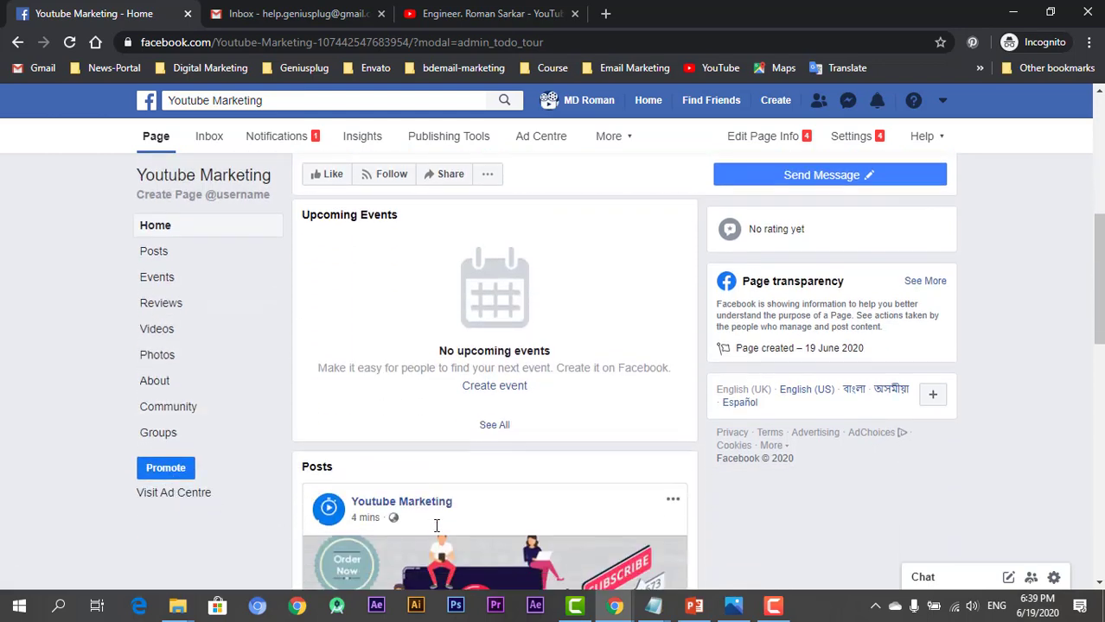
{"action": "scroll", "coordinate": [439, 519], "scroll_direction": "down", "scroll_amount": 6}
{"action": "scroll", "coordinate": [438, 515], "scroll_direction": "down", "scroll_amount": 2}
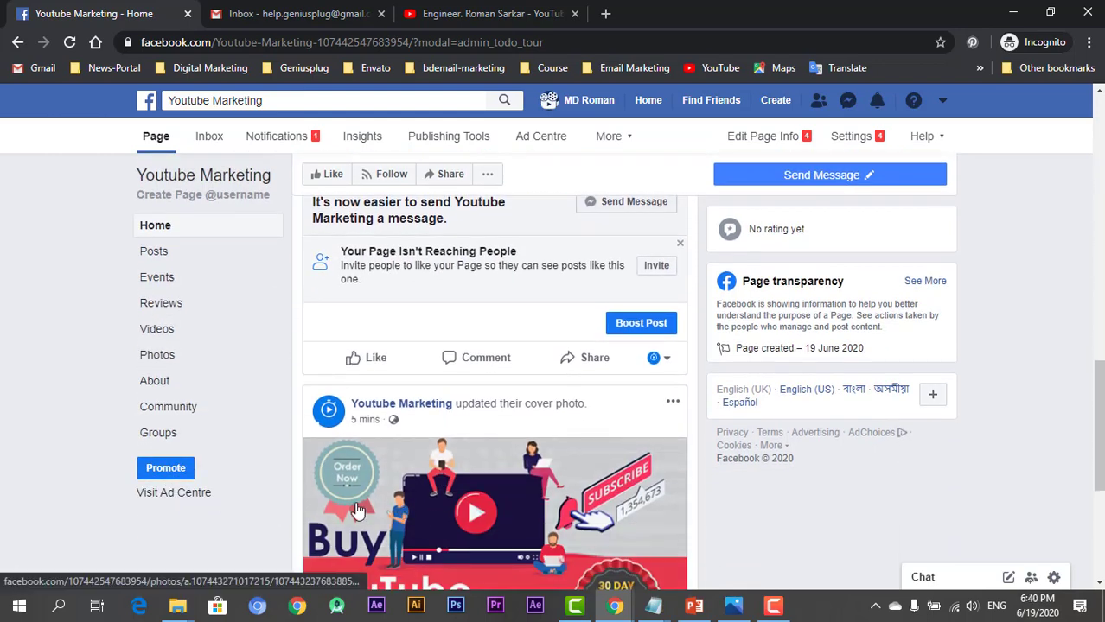
{"action": "scroll", "coordinate": [354, 508], "scroll_direction": "down", "scroll_amount": 4}
{"action": "scroll", "coordinate": [355, 510], "scroll_direction": "up", "scroll_amount": 10}
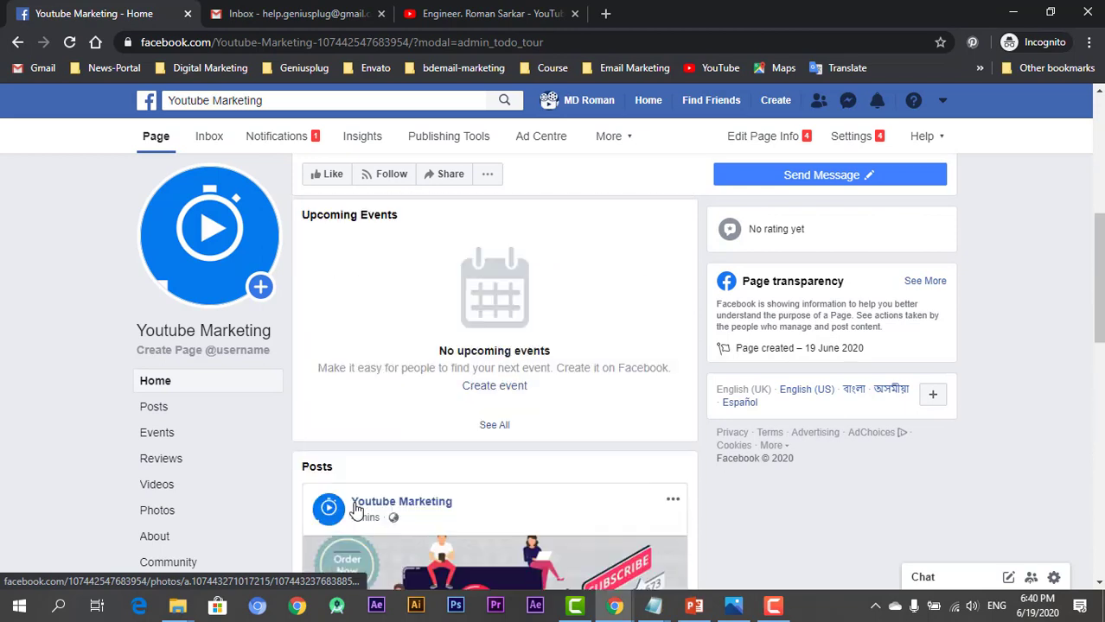